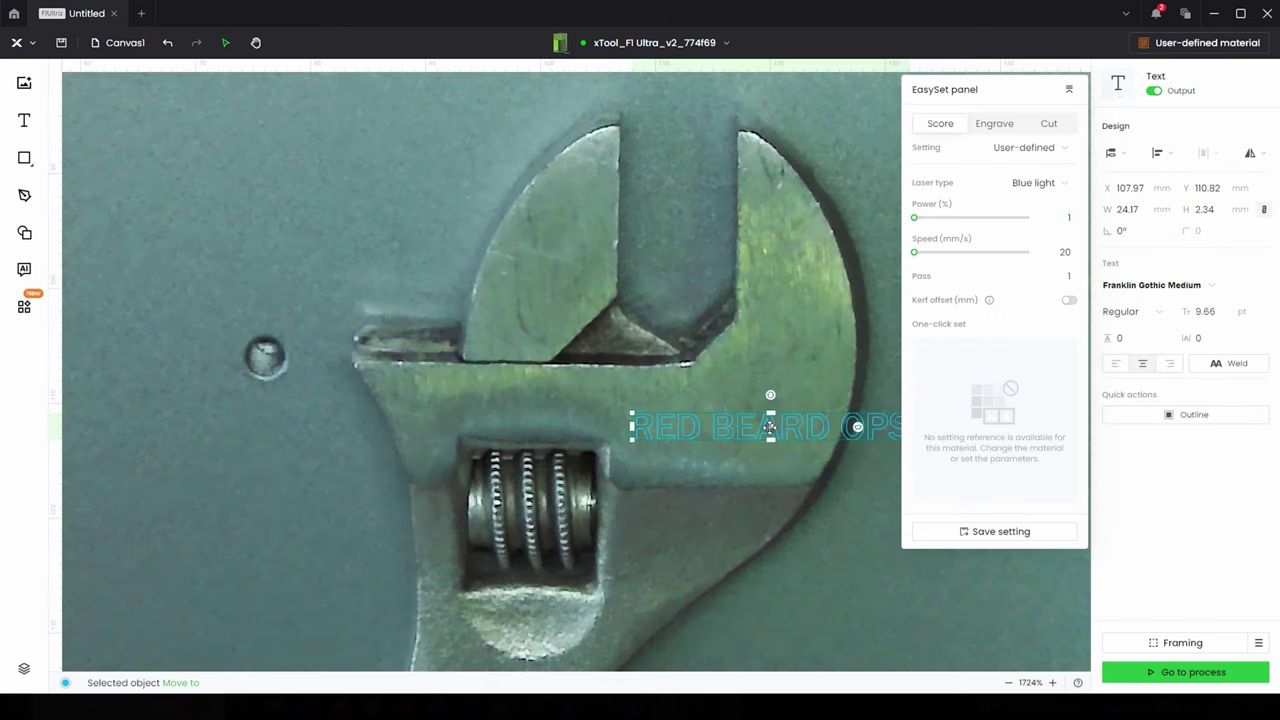
# Step: Move the RED BEARD OPS text onto the flat jaw area above the wrench's adjustment screw
pyautogui.moveTo(770, 427); pyautogui.dragTo(580, 402)
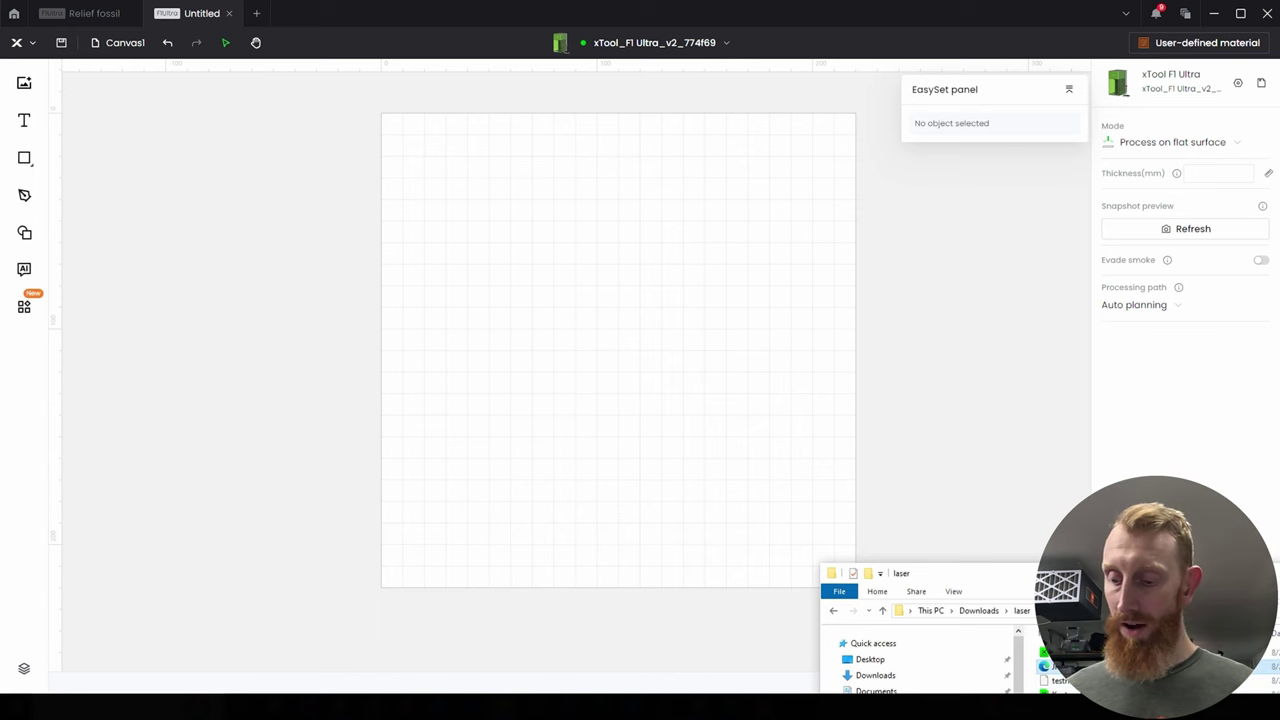
# Step: Import the logo file from the laser folder scaled to fit the canvas, and shrink it to about 75.5 mm wide near the centre
pyautogui.moveTo(1045, 666); pyautogui.dragTo(655, 362)
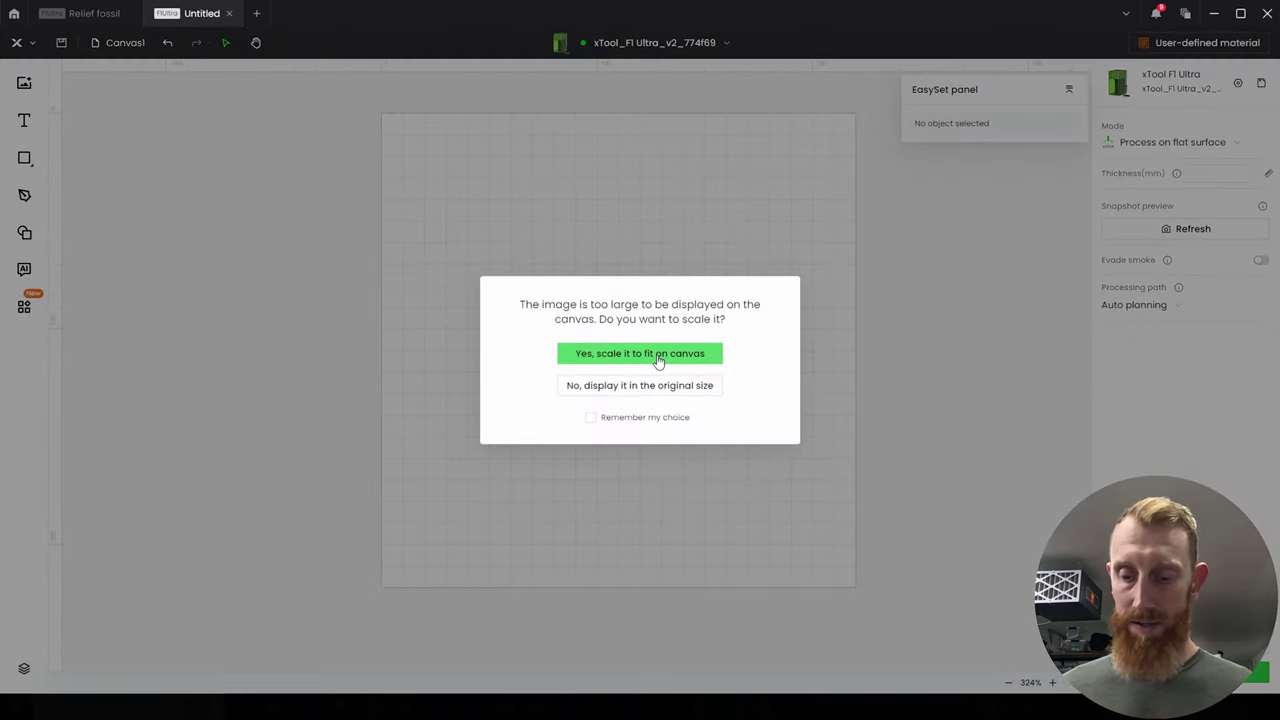
pyautogui.click(646, 355)
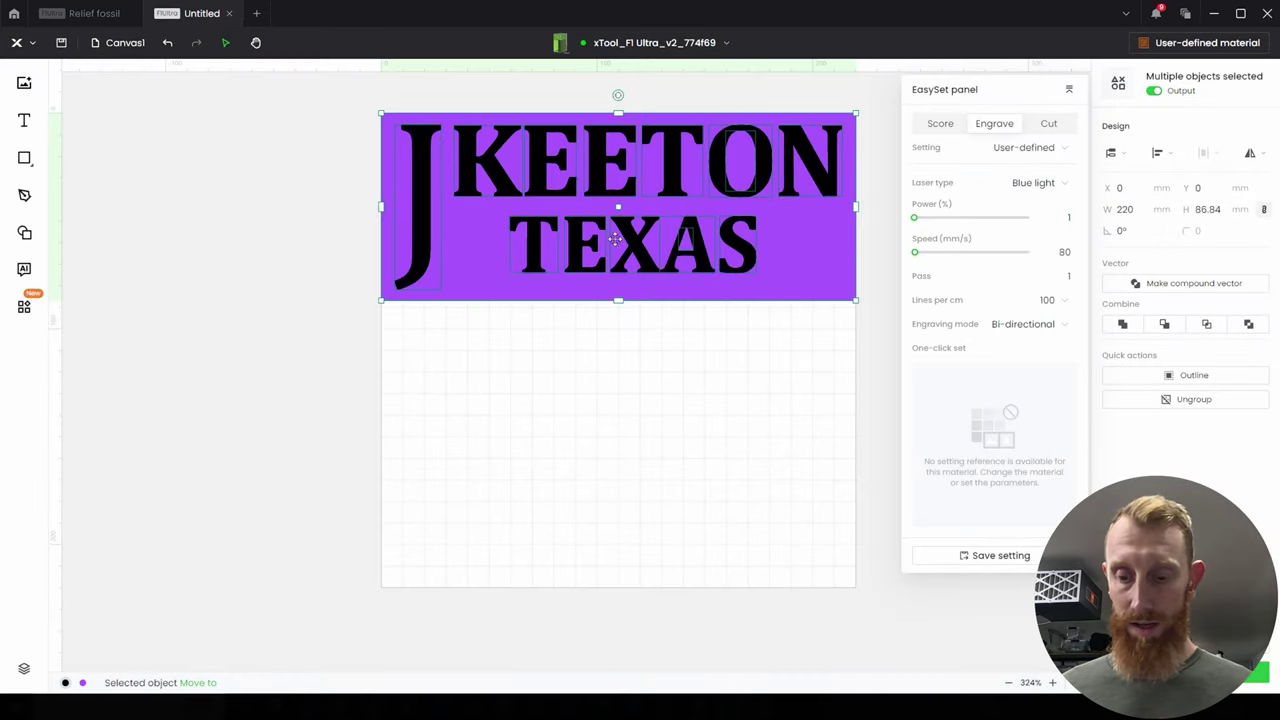
pyautogui.moveTo(855, 113); pyautogui.dragTo(684, 347)
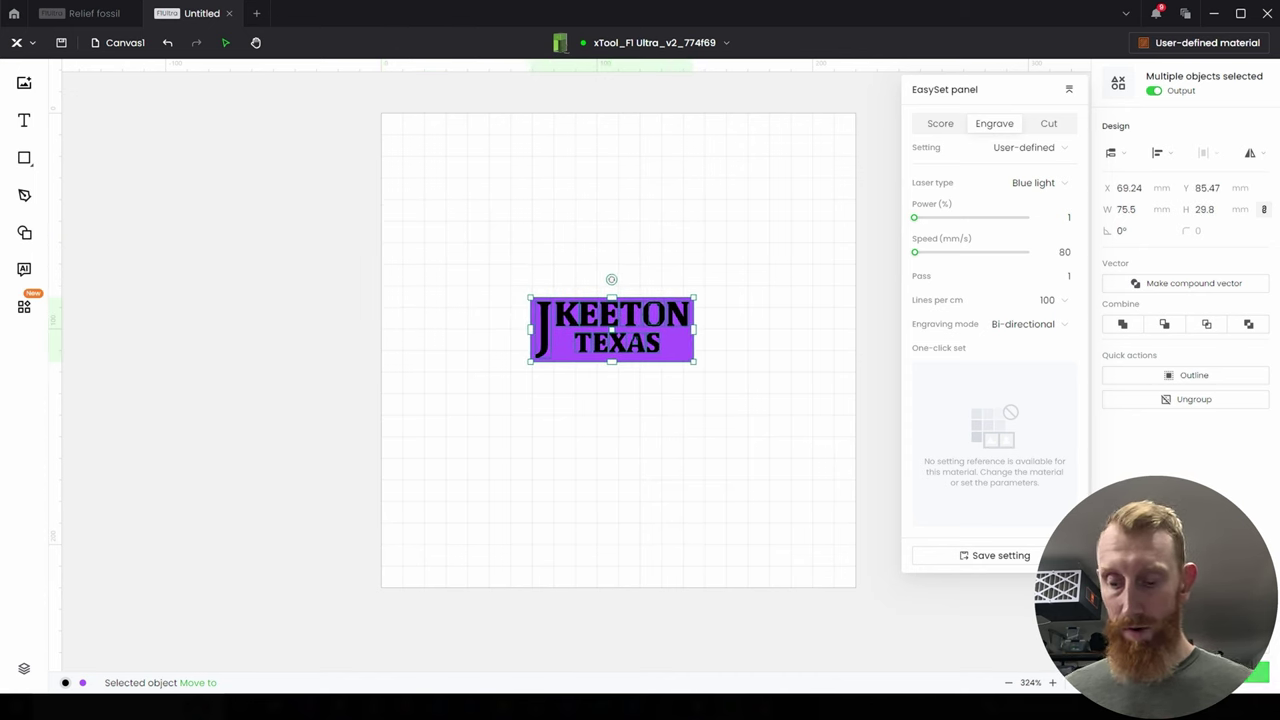
# Step: Preview the processing path of the logo at the current 1% power, and return to the canvas
pyautogui.click(1255, 672)
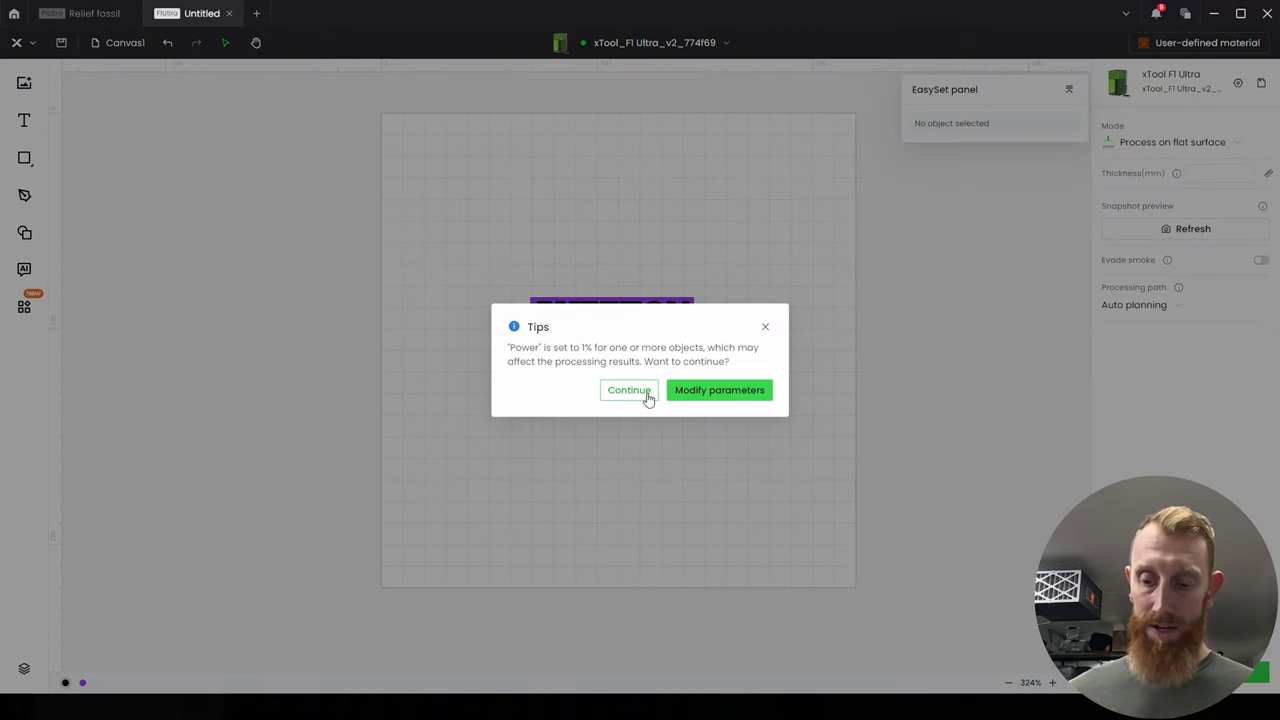
pyautogui.click(628, 390)
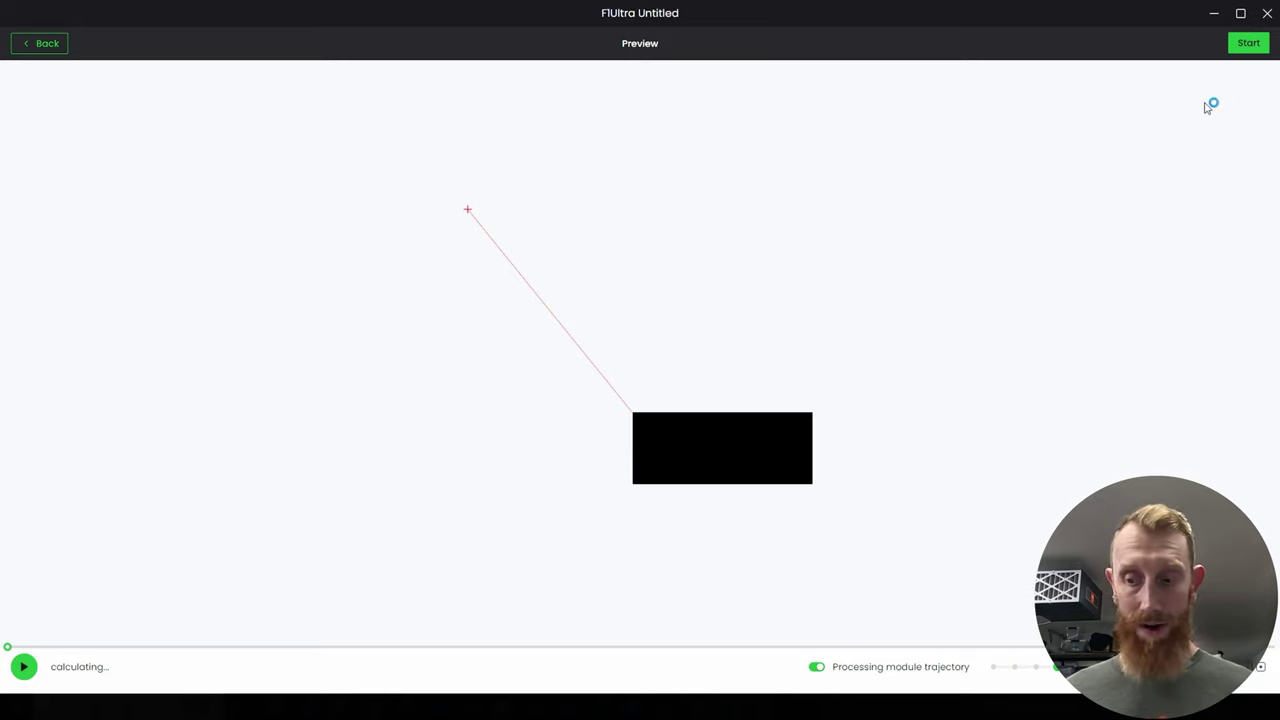
pyautogui.click(45, 43)
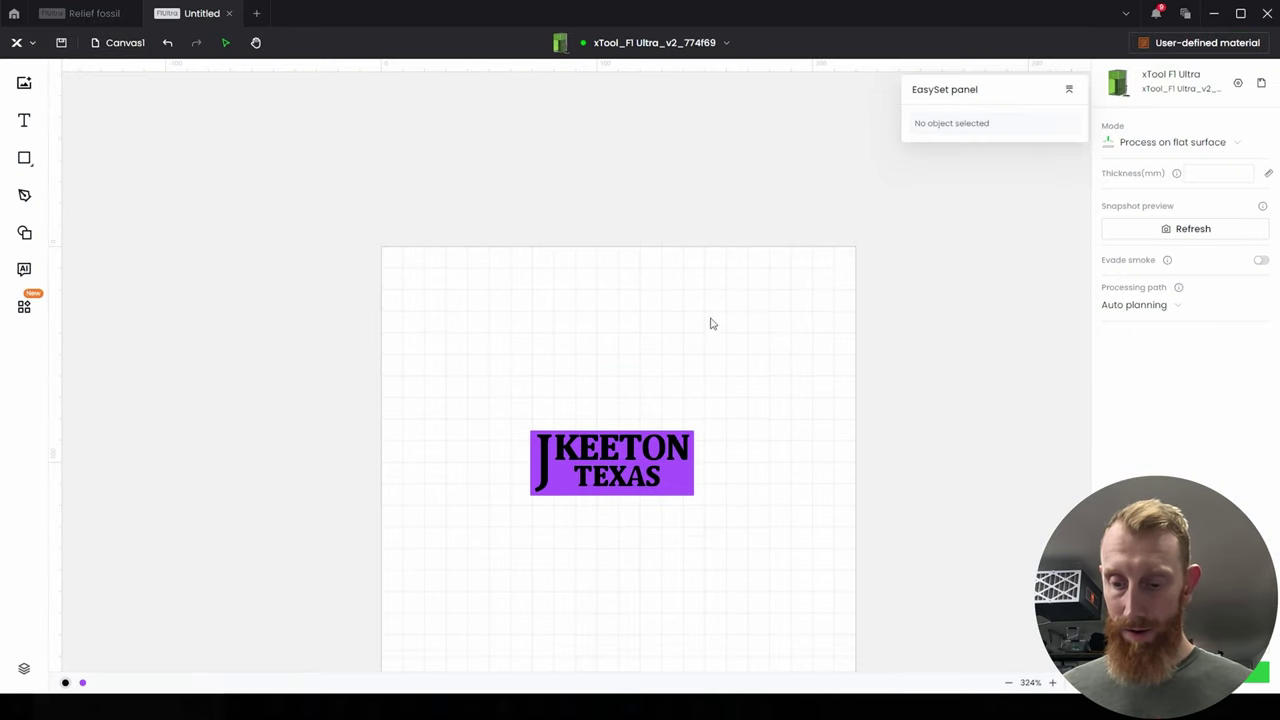
# Step: Ungroup the imported logo, pull the purple background shape away from the lettering and delete it
pyautogui.scroll(-3, 706, 350)
pyautogui.scroll(5, 686, 330)
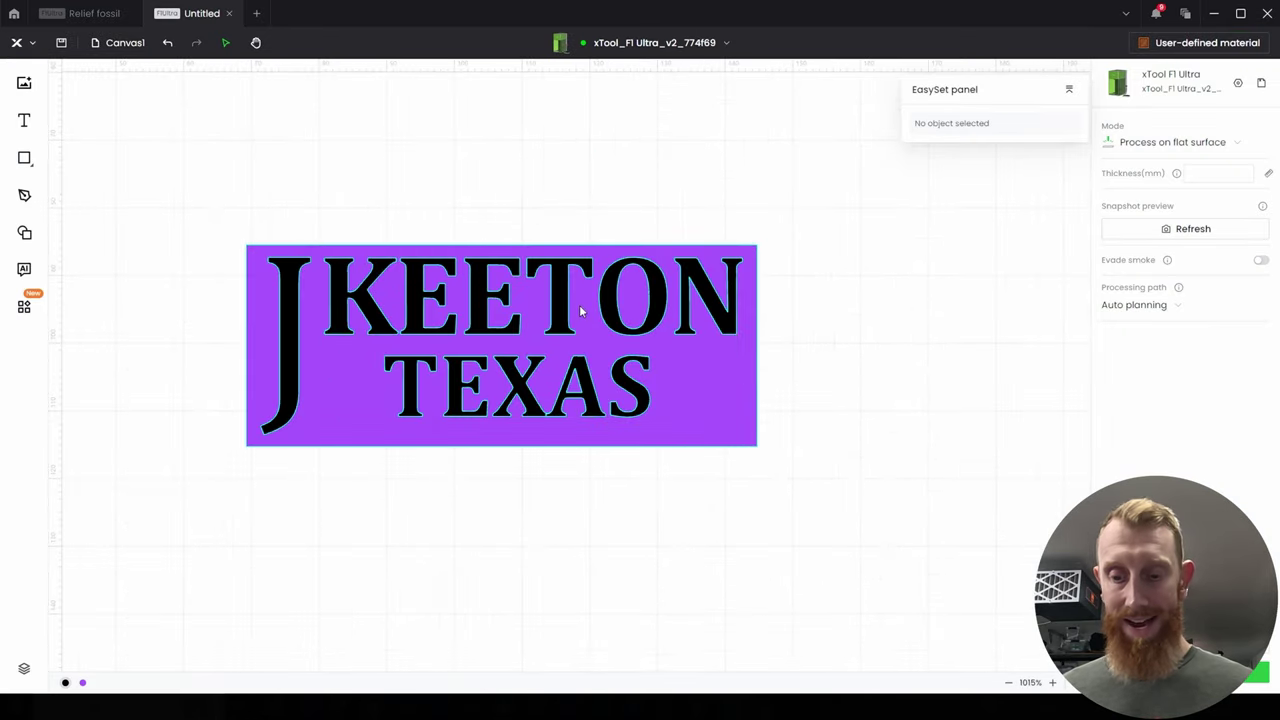
pyautogui.click(680, 383)
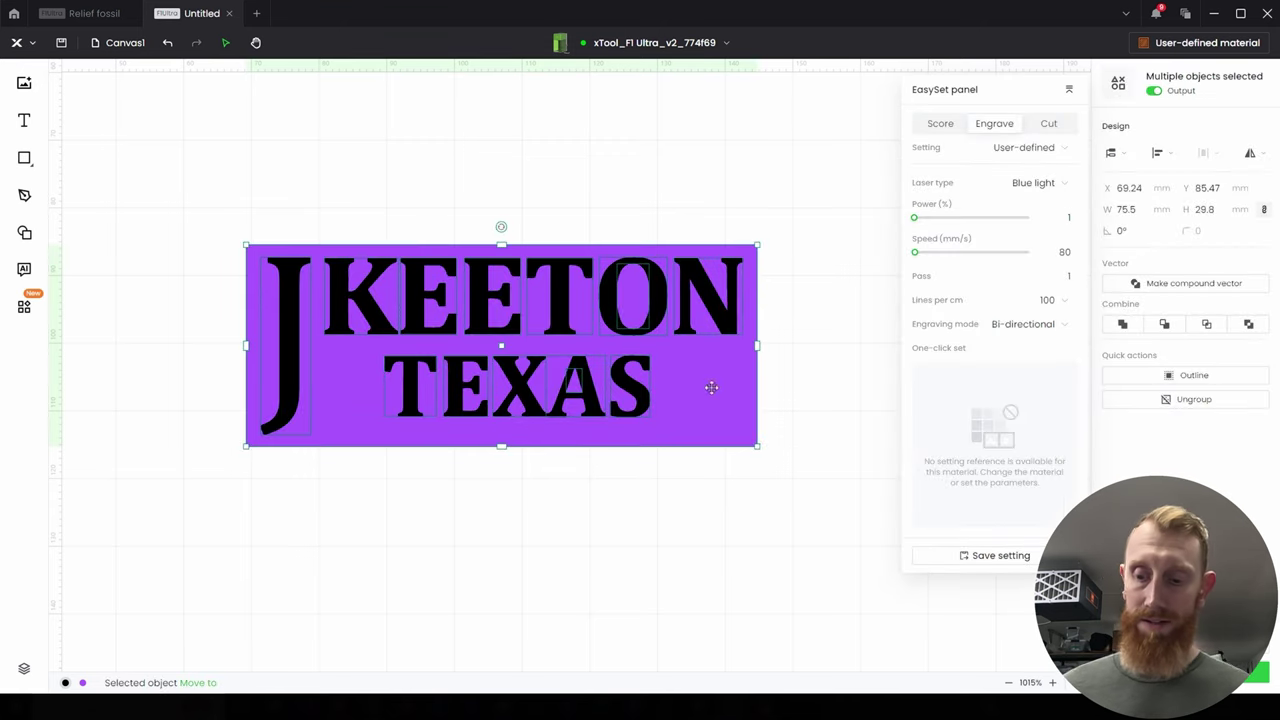
pyautogui.click(1169, 404)
pyautogui.click(800, 440)
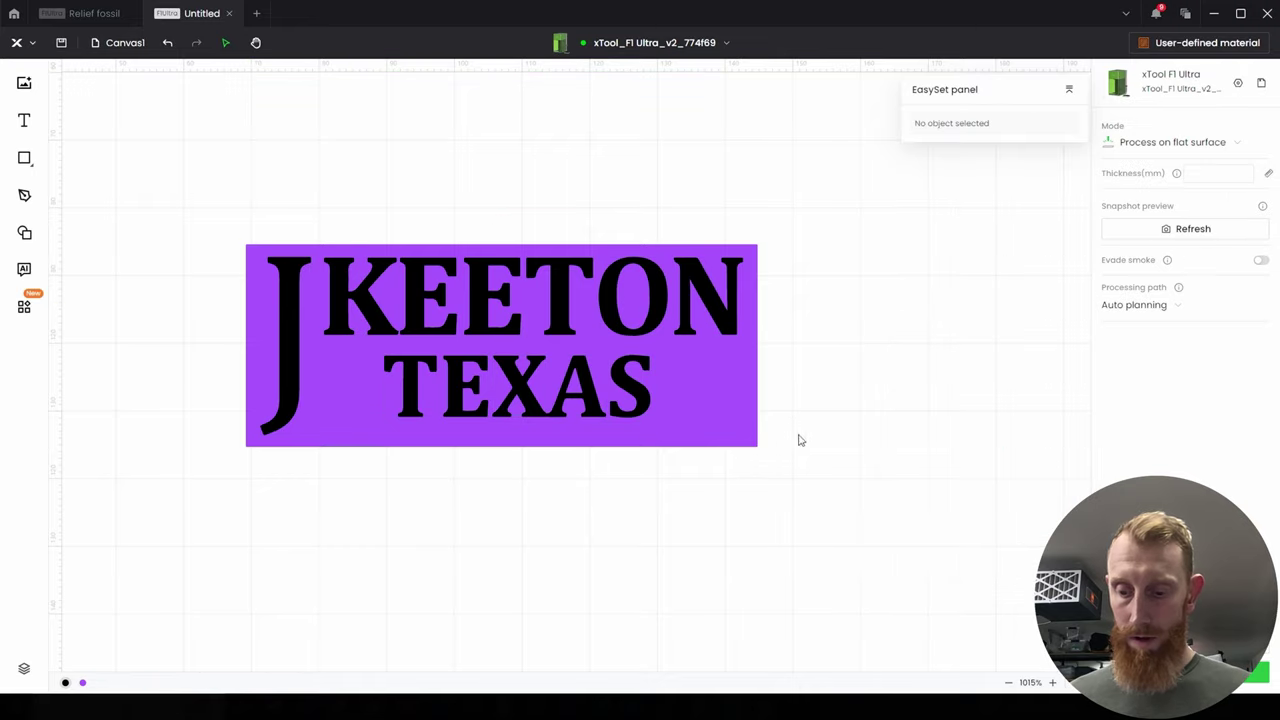
pyautogui.click(731, 437)
pyautogui.moveTo(723, 405); pyautogui.dragTo(739, 531)
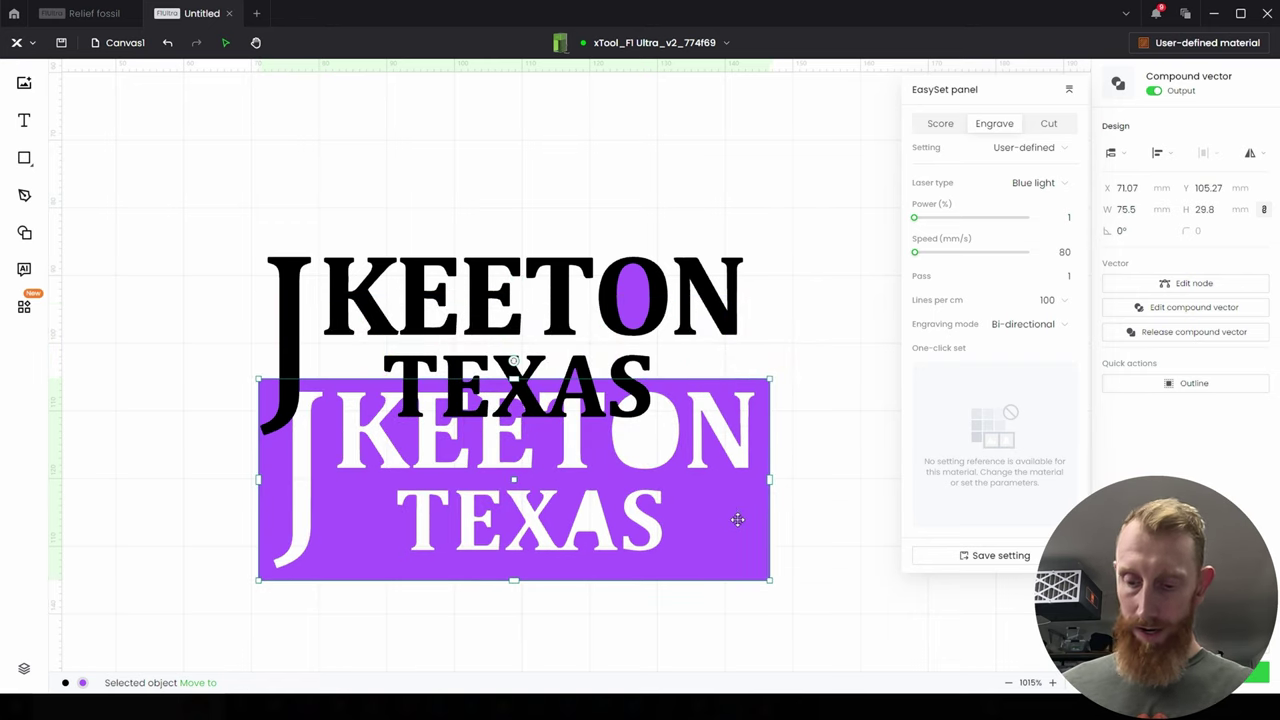
pyautogui.press('Delete')
# Step: Delete the leftover purple pieces inside the letters O and A
pyautogui.click(634, 296)
pyautogui.press('Escape')
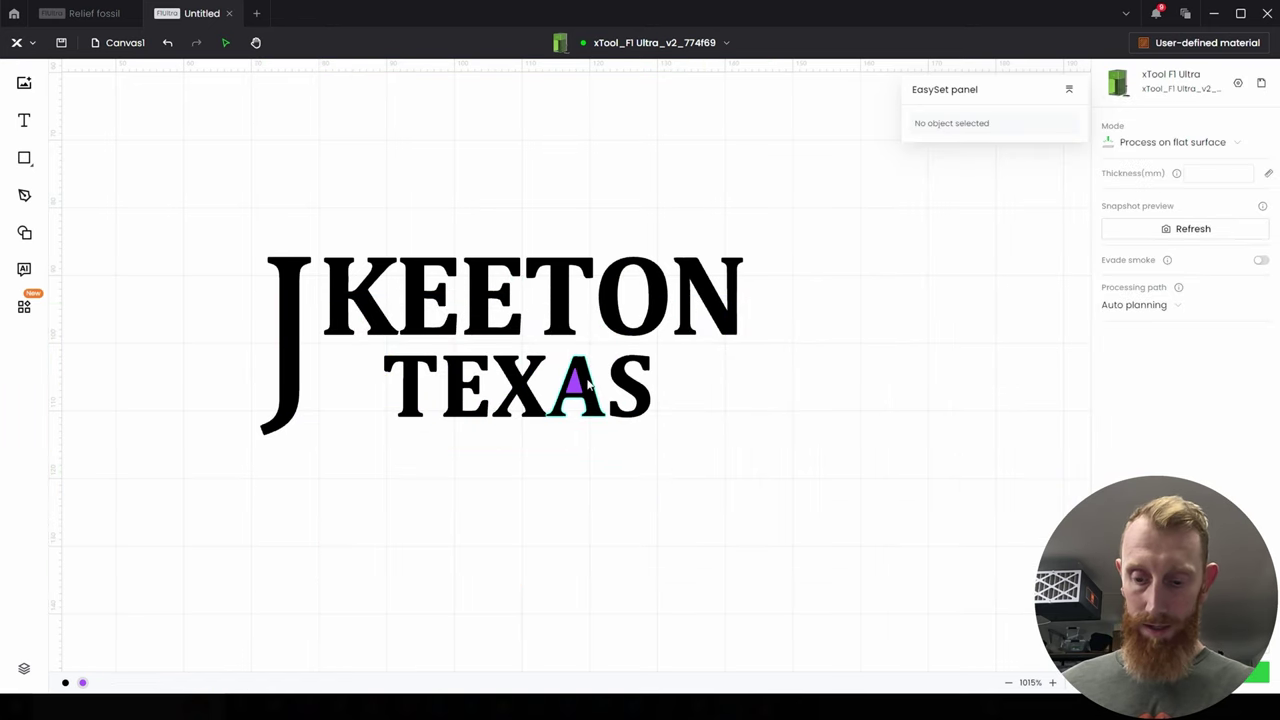
pyautogui.click(572, 383)
pyautogui.press('Escape')
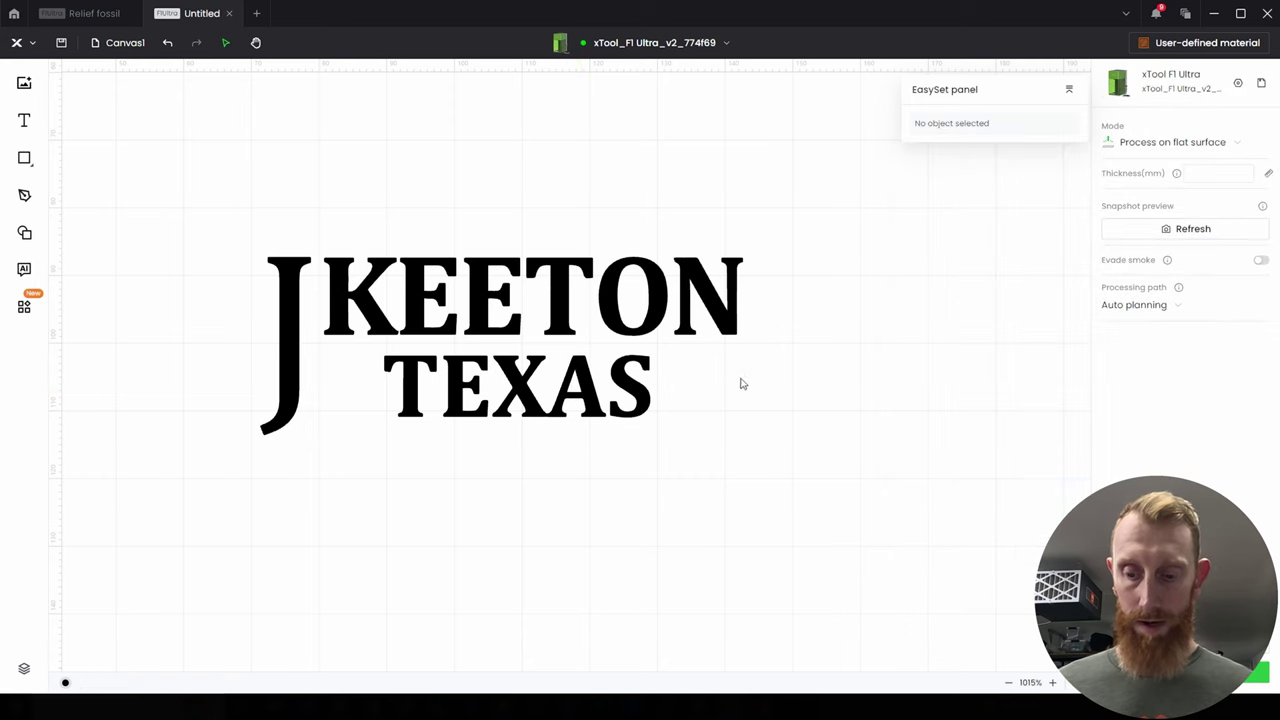
# Step: Group all the logo letters and set the group's width to 12.5 mm
pyautogui.moveTo(196, 190); pyautogui.dragTo(800, 548)
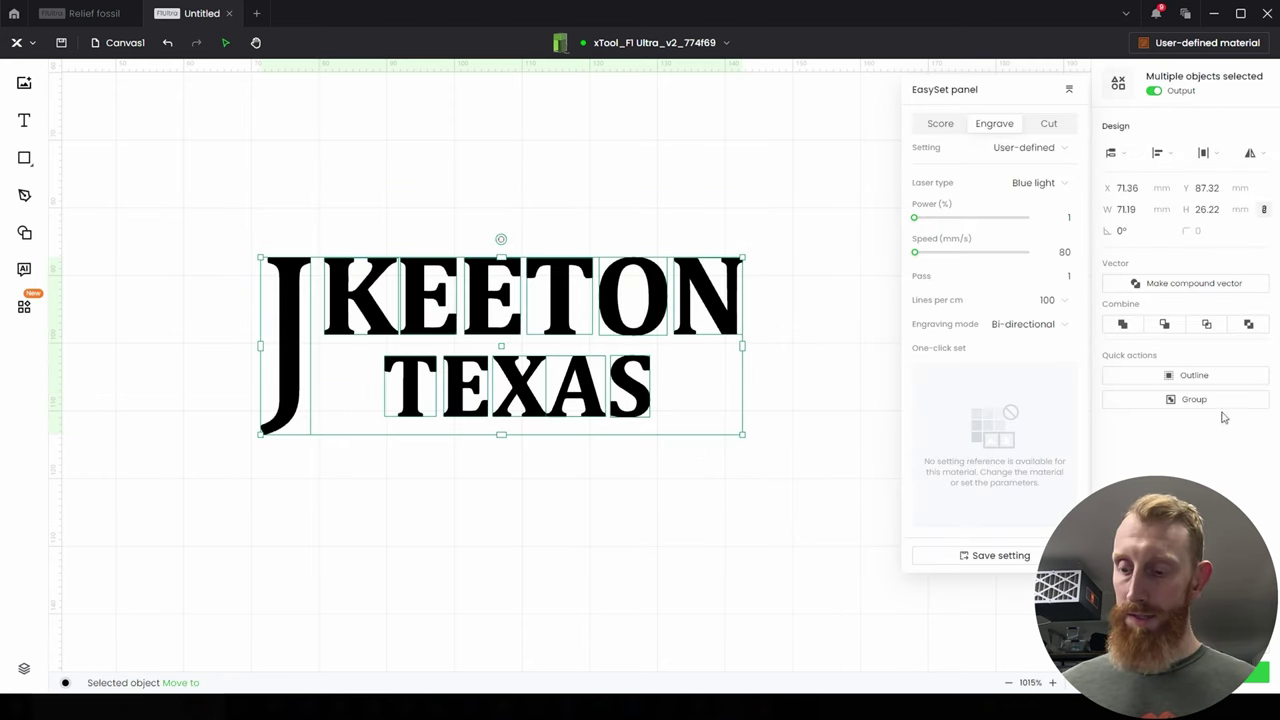
pyautogui.moveTo(491, 320); pyautogui.dragTo(512, 297)
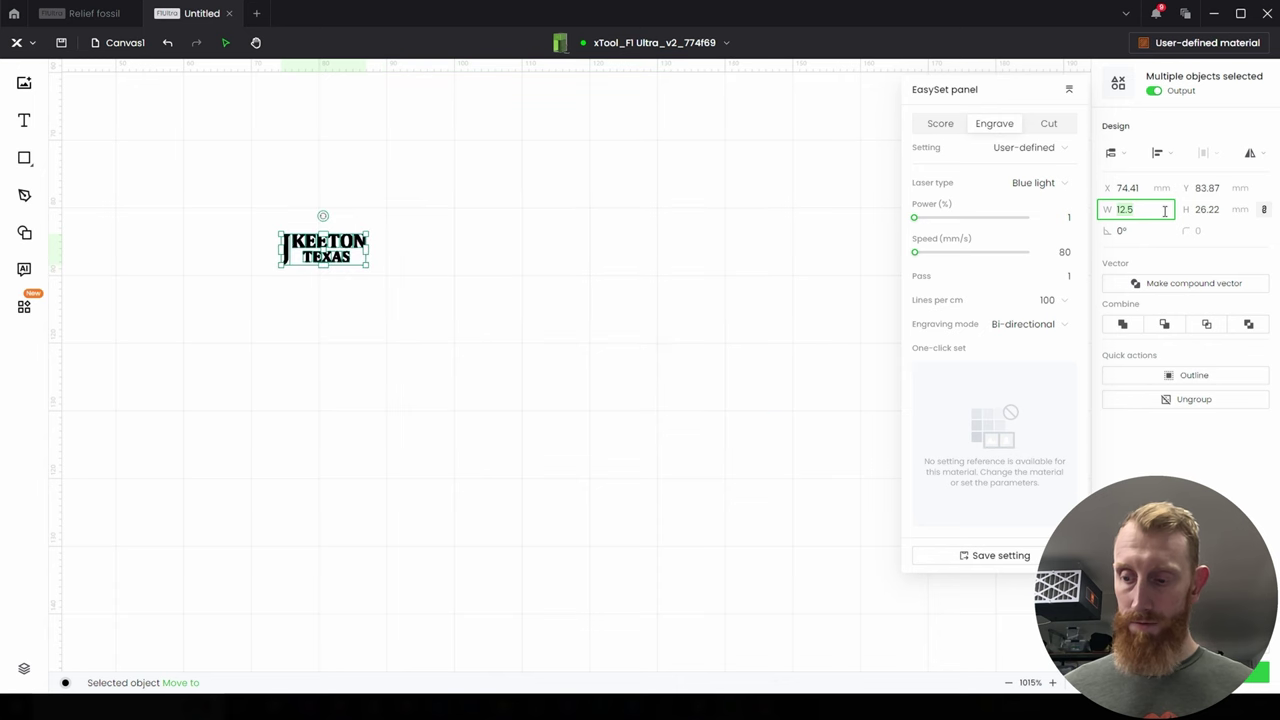
pyautogui.press('Return')
# Step: Move the logo toward the canvas centre and set its engraving to 50% power, 50 mm/s, 10 passes and 240 lines per cm
pyautogui.moveTo(323, 244); pyautogui.dragTo(529, 314)
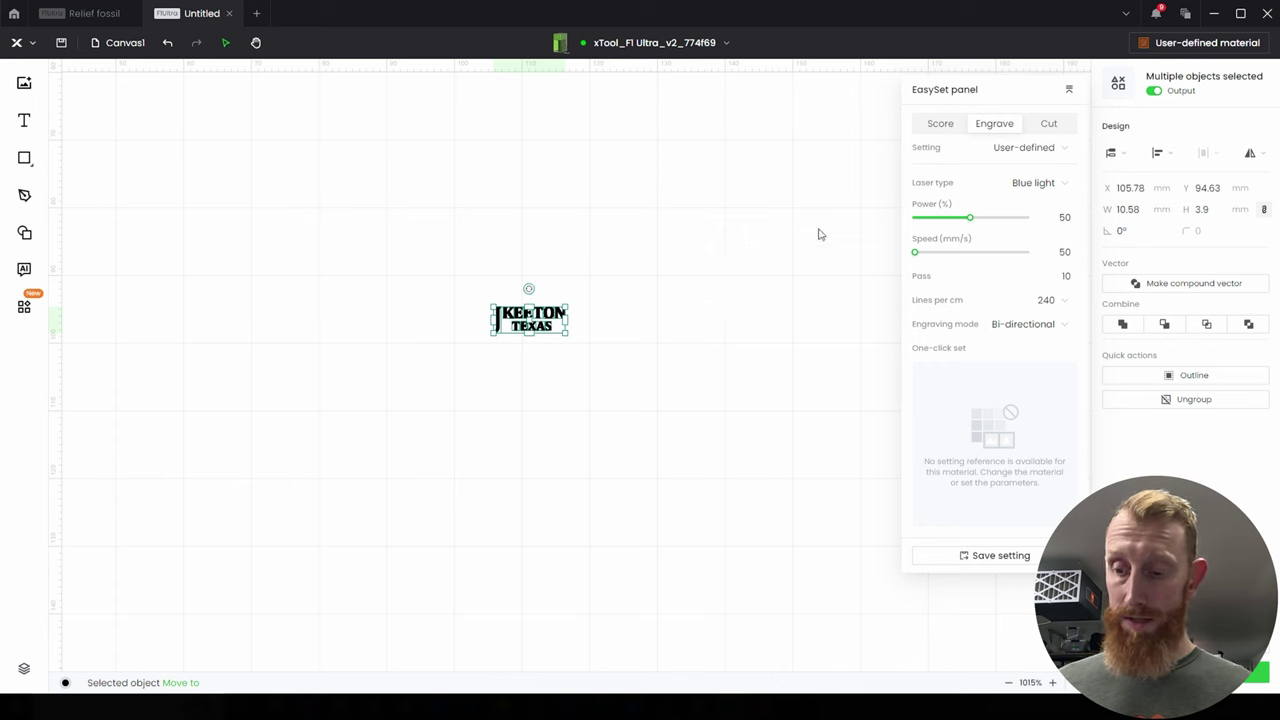
pyautogui.click(683, 197)
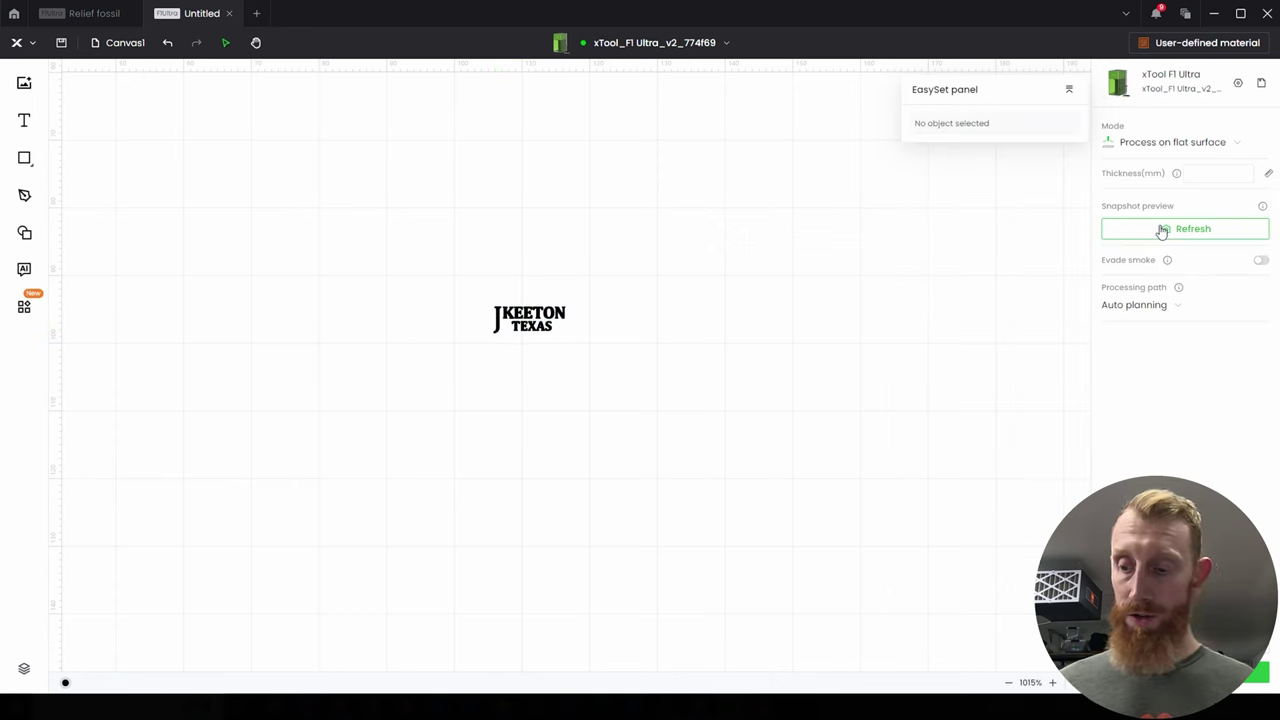
# Step: Refresh the camera snapshot and place the logo below the third engraved sample in the second column on the metal strip
pyautogui.click(1161, 231)
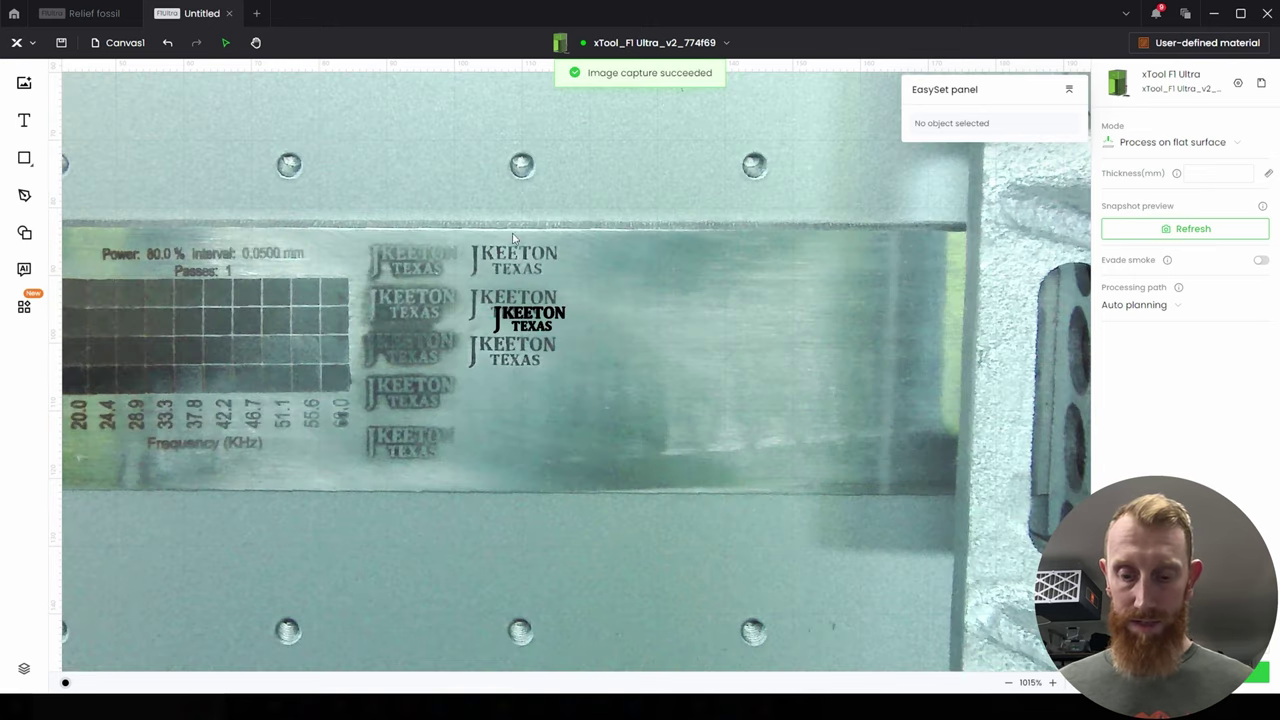
pyautogui.click(528, 318)
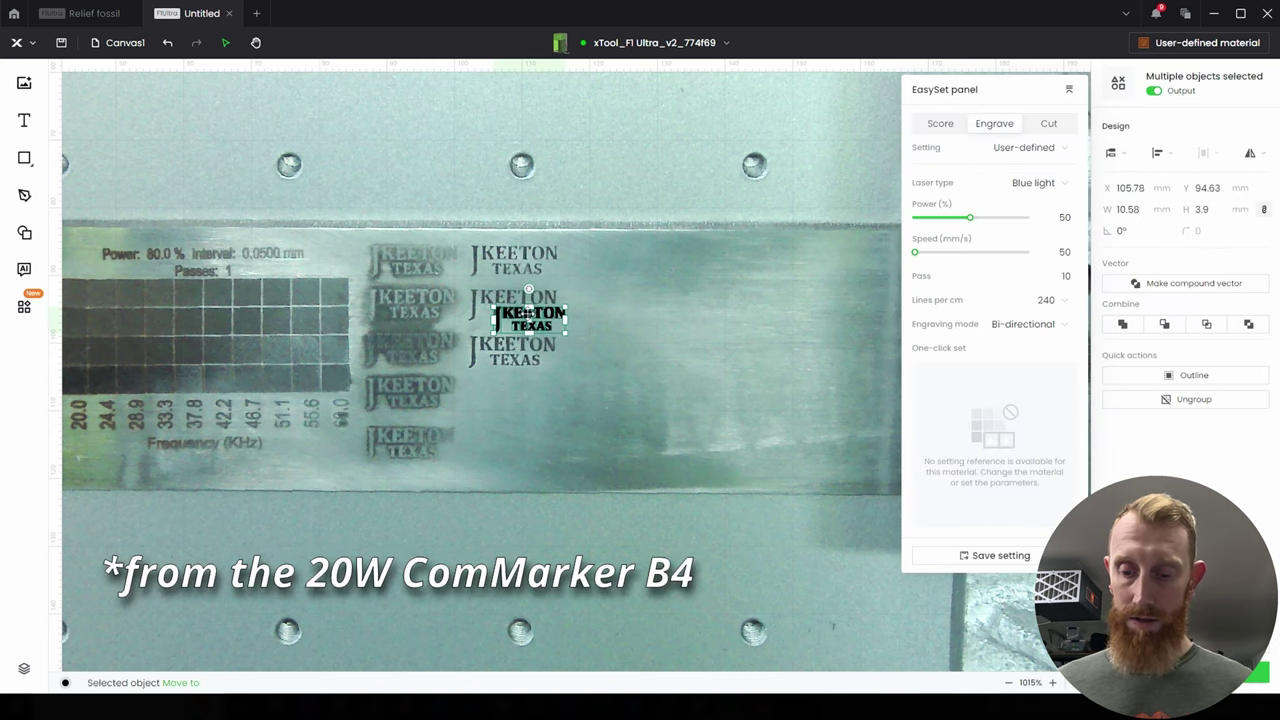
pyautogui.moveTo(528, 318); pyautogui.dragTo(510, 387)
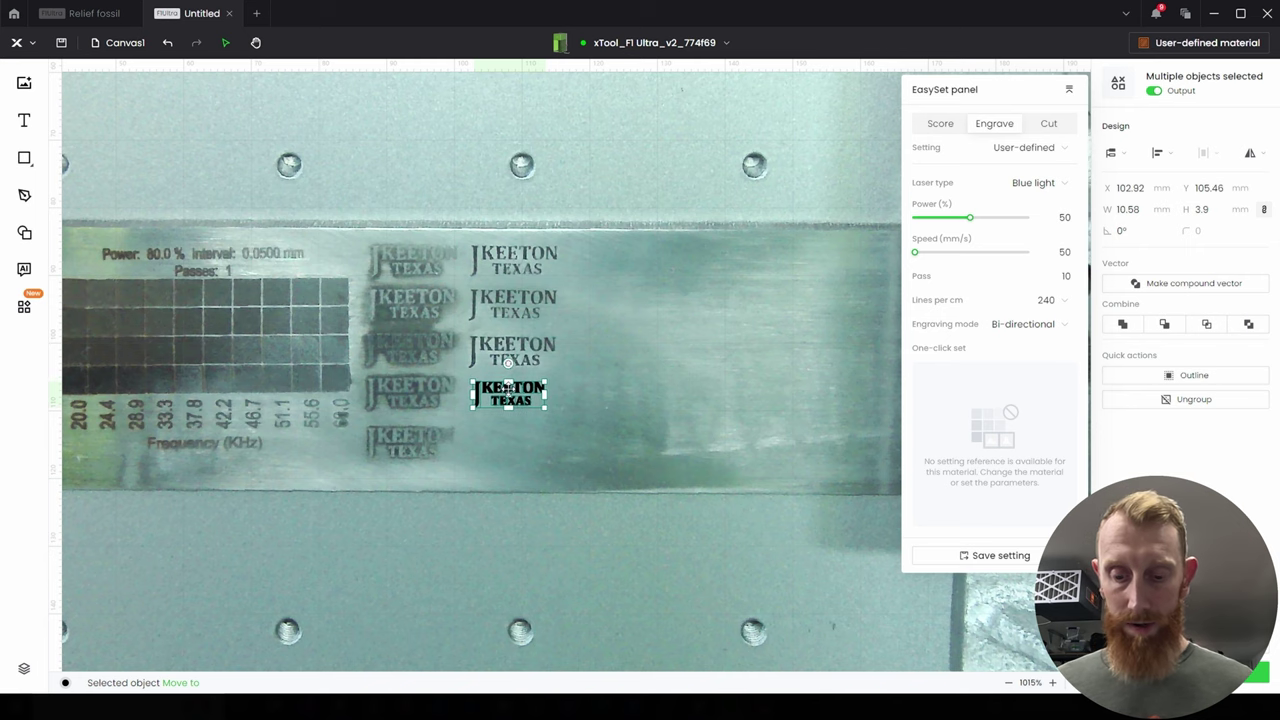
# Step: Set the logo's width to 12 mm and proceed to processing
pyautogui.doubleClick(1150, 210)
pyautogui.write('12')
pyautogui.press('Return')
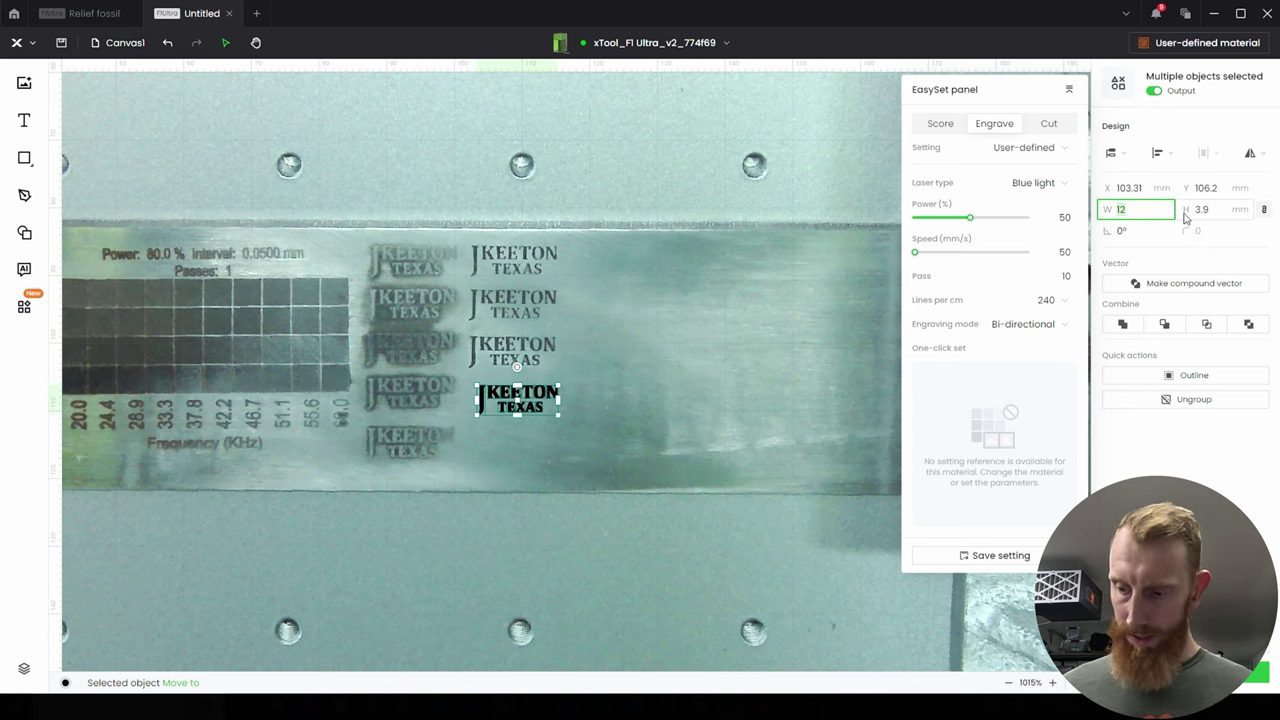
pyautogui.press('Escape')
pyautogui.click(1255, 673)
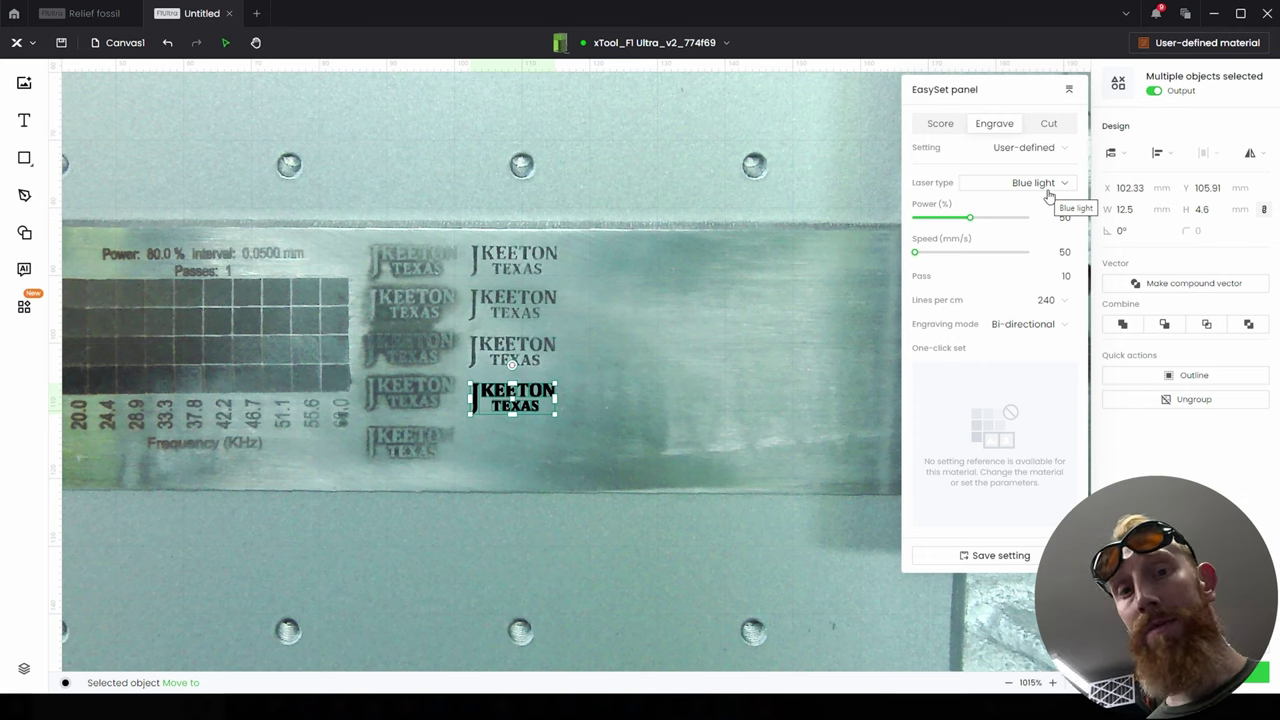
# Step: Change the logo's laser type to Fiber IR and open its pass count for editing
pyautogui.click(1048, 188)
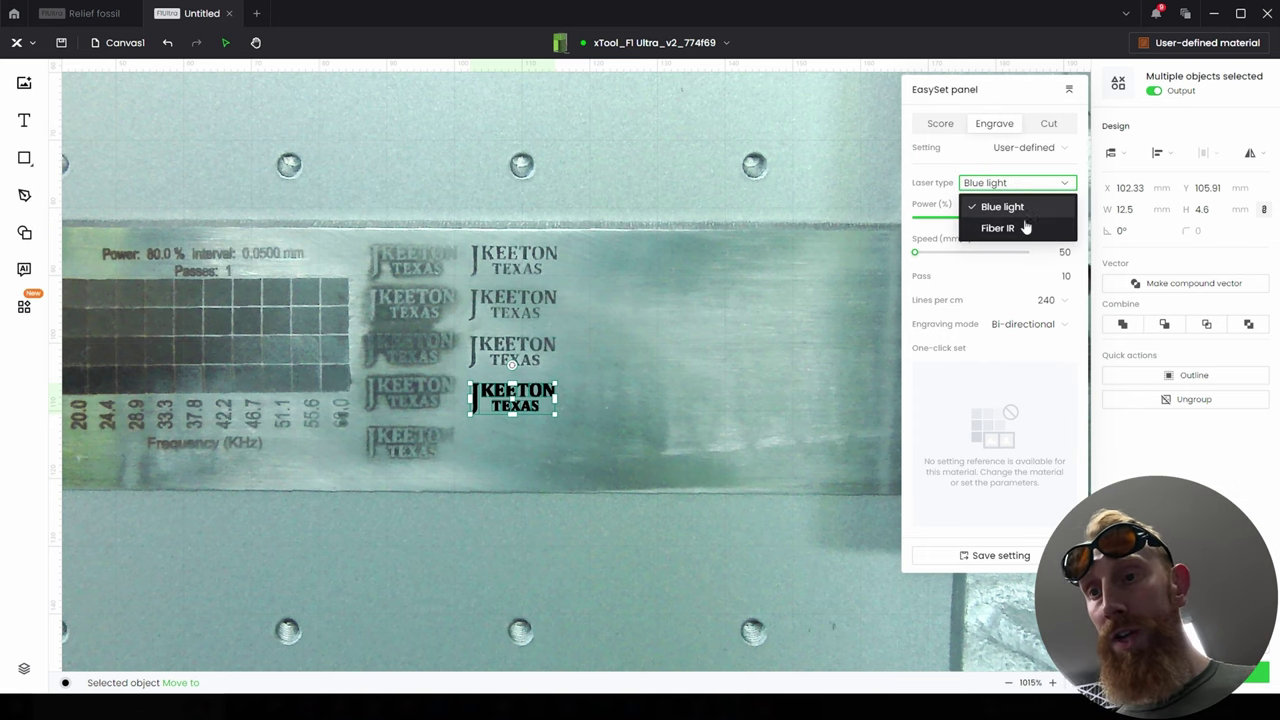
pyautogui.click(1018, 230)
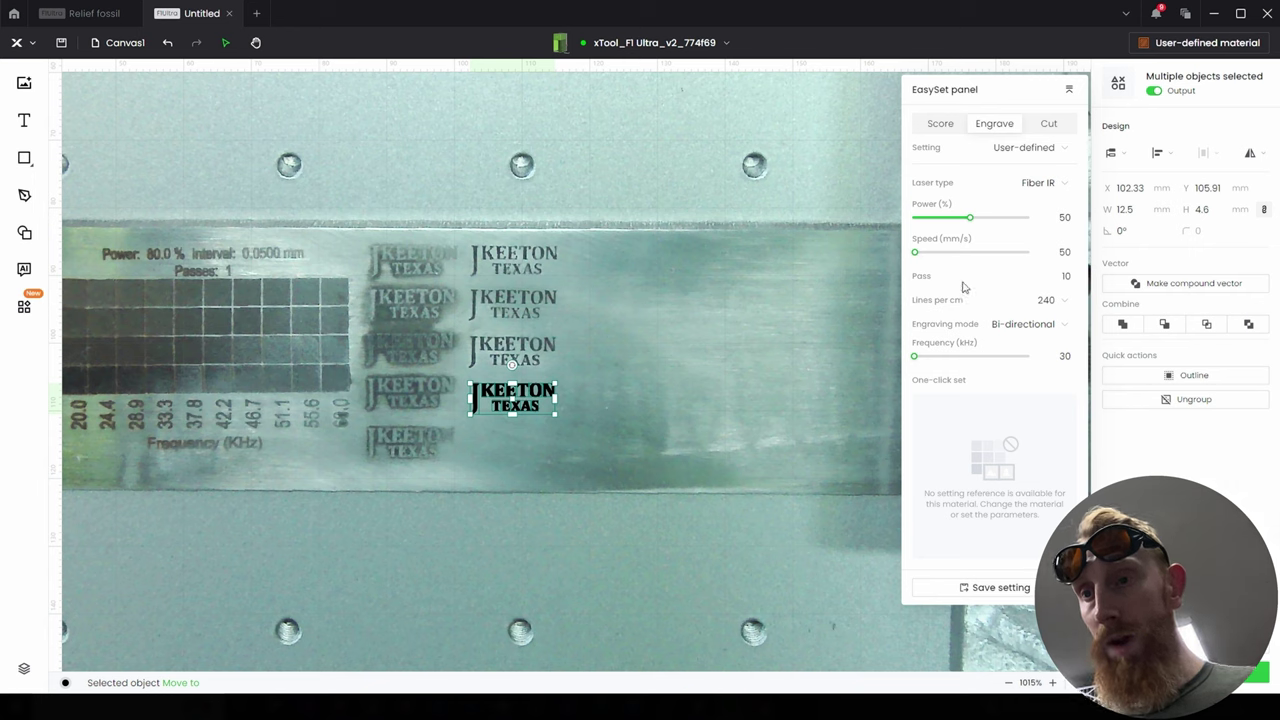
pyautogui.click(1065, 272)
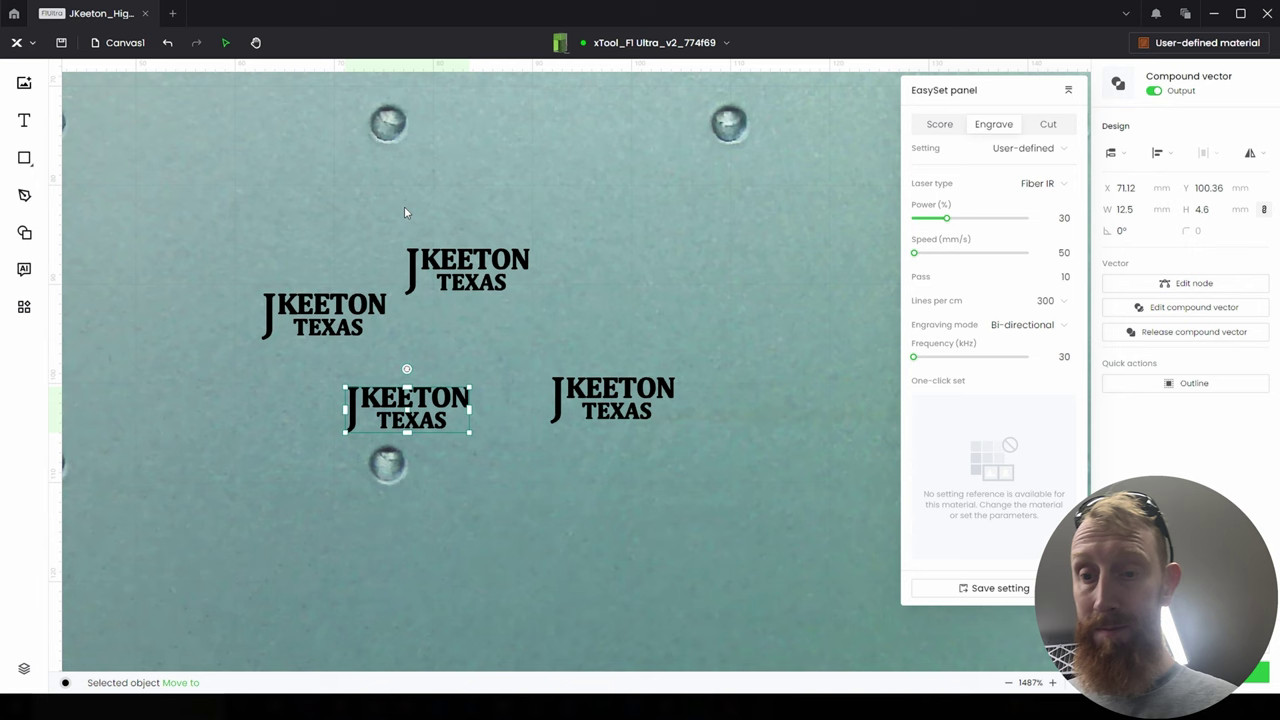
# Step: Duplicate the lower-right logo and place the copy above it at about X 96.7 mm, Y 82.8 mm
pyautogui.click(613, 396)
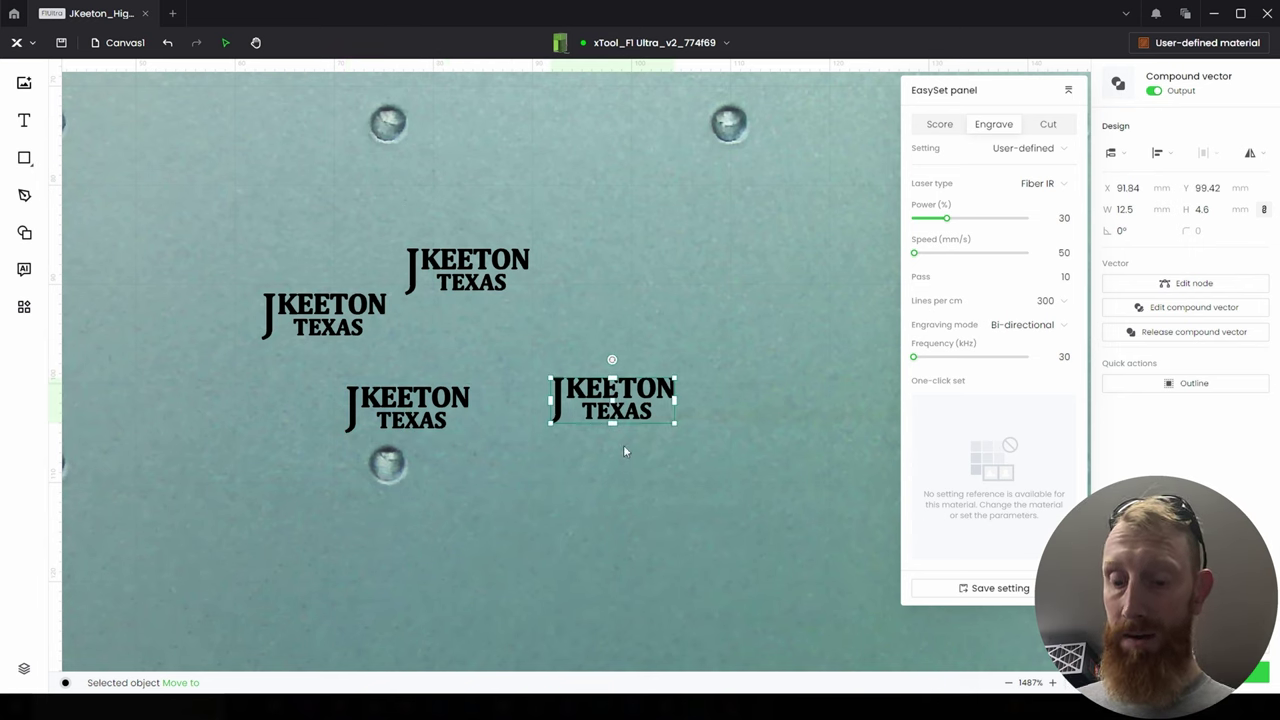
pyautogui.hotkey('ctrl', 'd')
pyautogui.moveTo(646, 440); pyautogui.dragTo(628, 284)
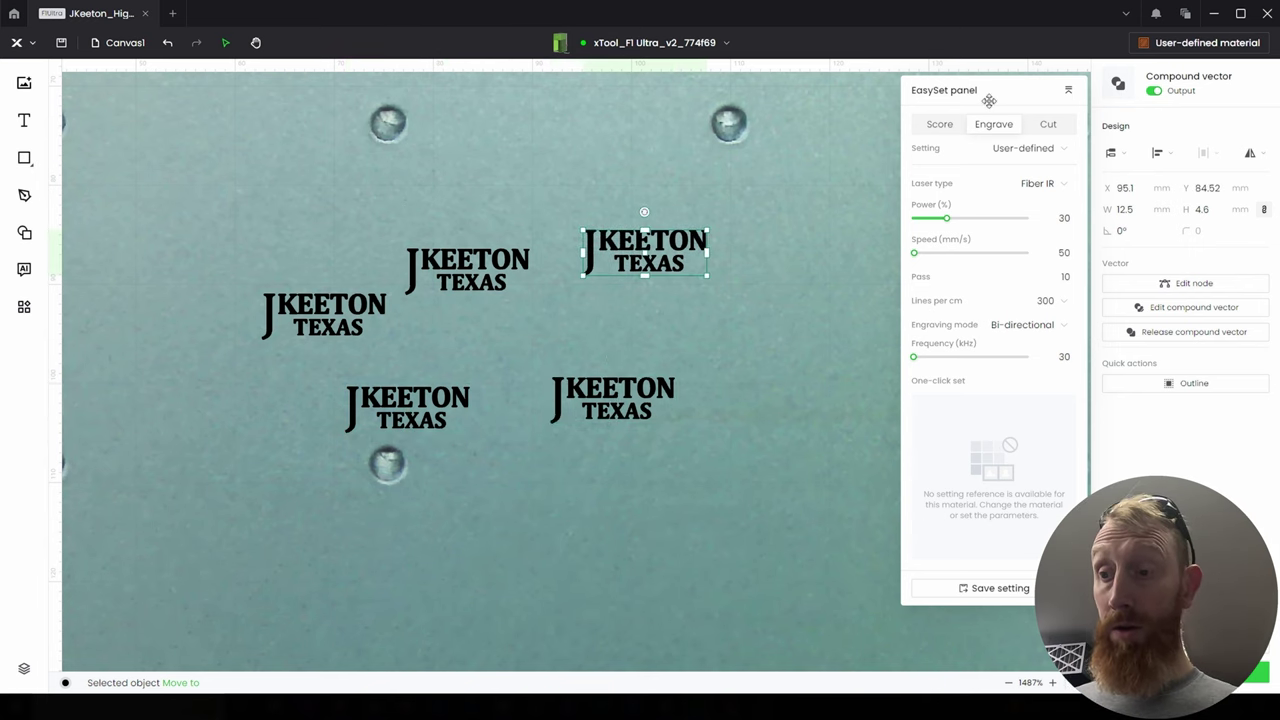
# Step: Switch the copied logo to Cut processing with the Fiber IR laser
pyautogui.click(1048, 125)
pyautogui.click(1027, 183)
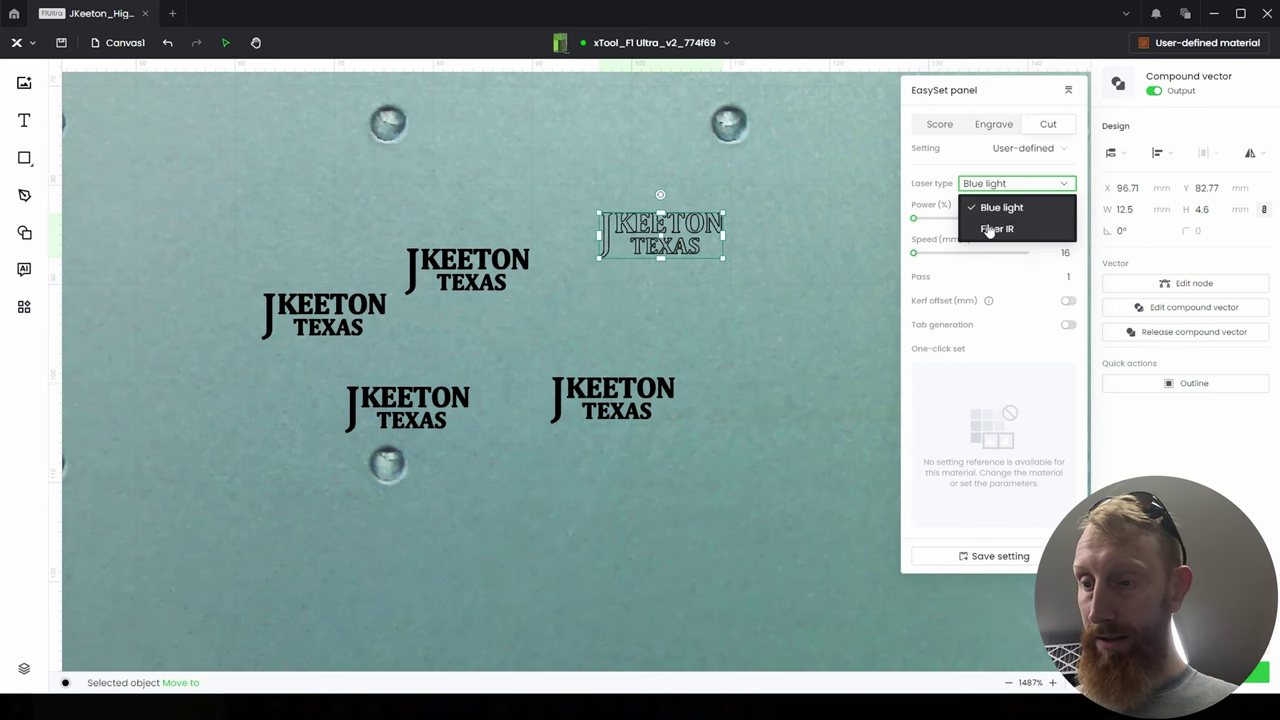
pyautogui.click(989, 230)
# Step: Set the copied logo's cut parameters to 30% power, 50 mm/s speed and 10 passes
pyautogui.moveTo(915, 218); pyautogui.dragTo(951, 222)
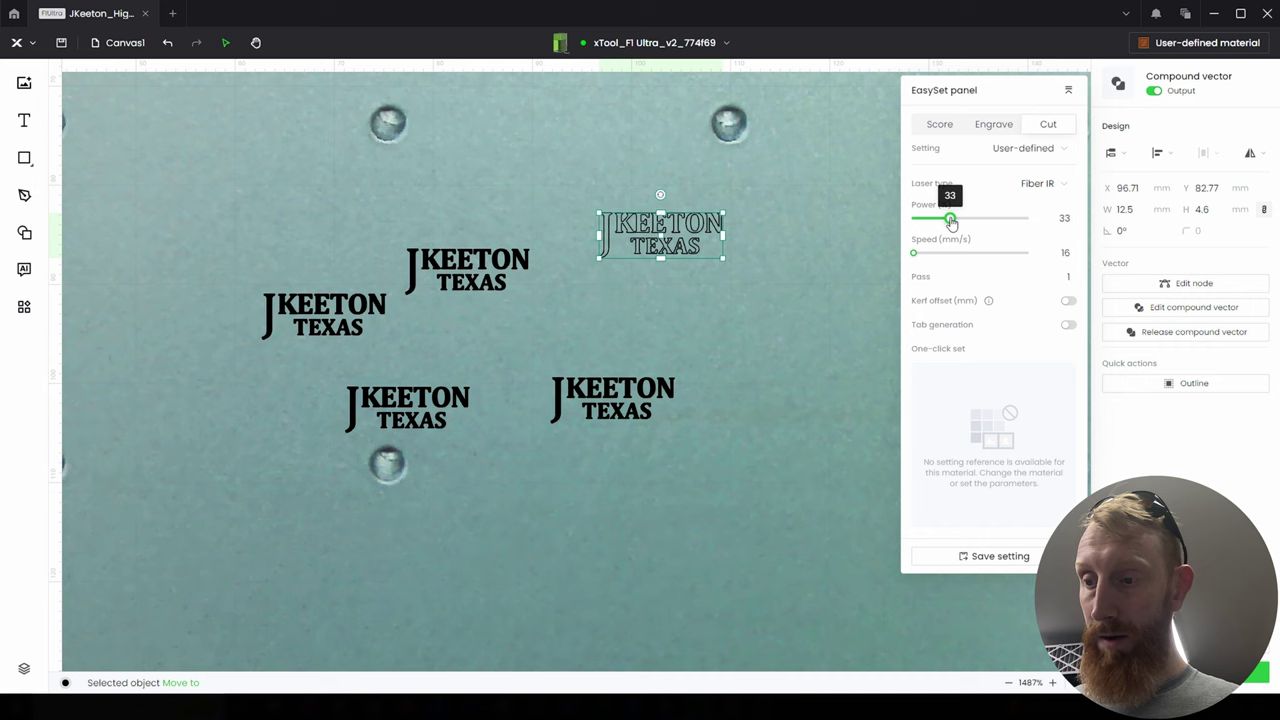
pyautogui.click(1063, 219)
pyautogui.write('30')
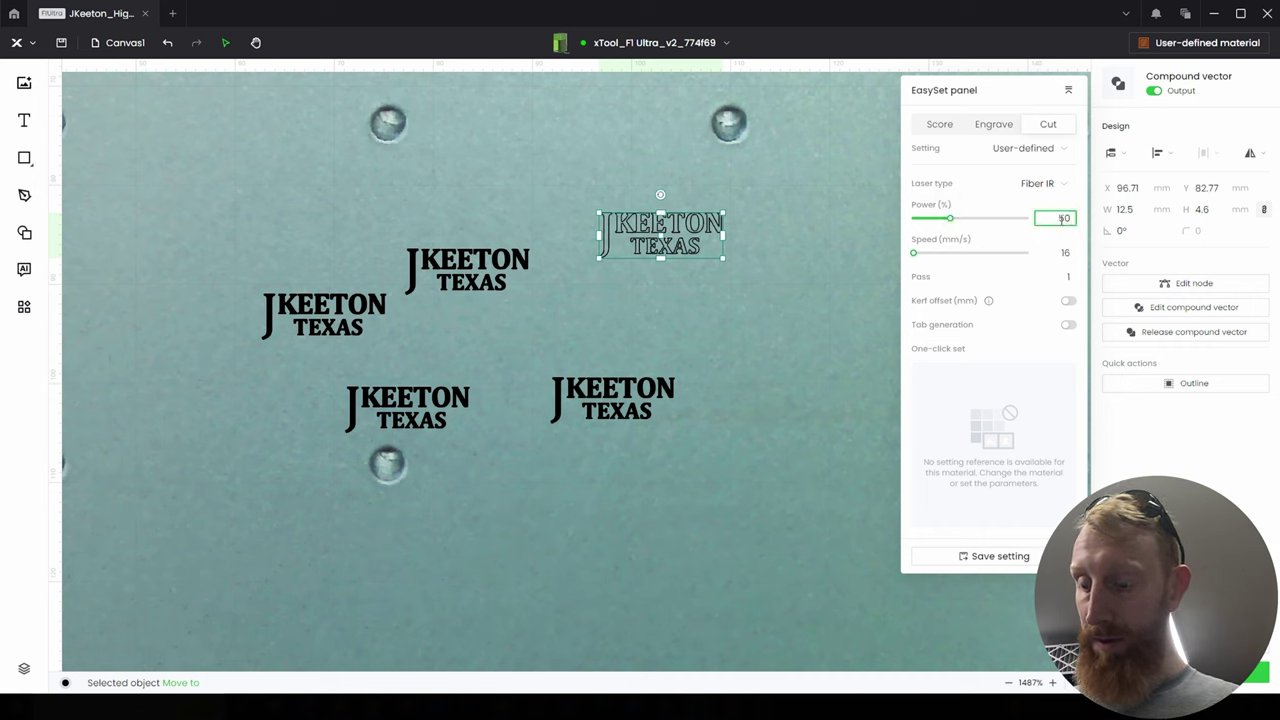
pyautogui.click(1064, 252)
pyautogui.write('50')
pyautogui.click(1072, 280)
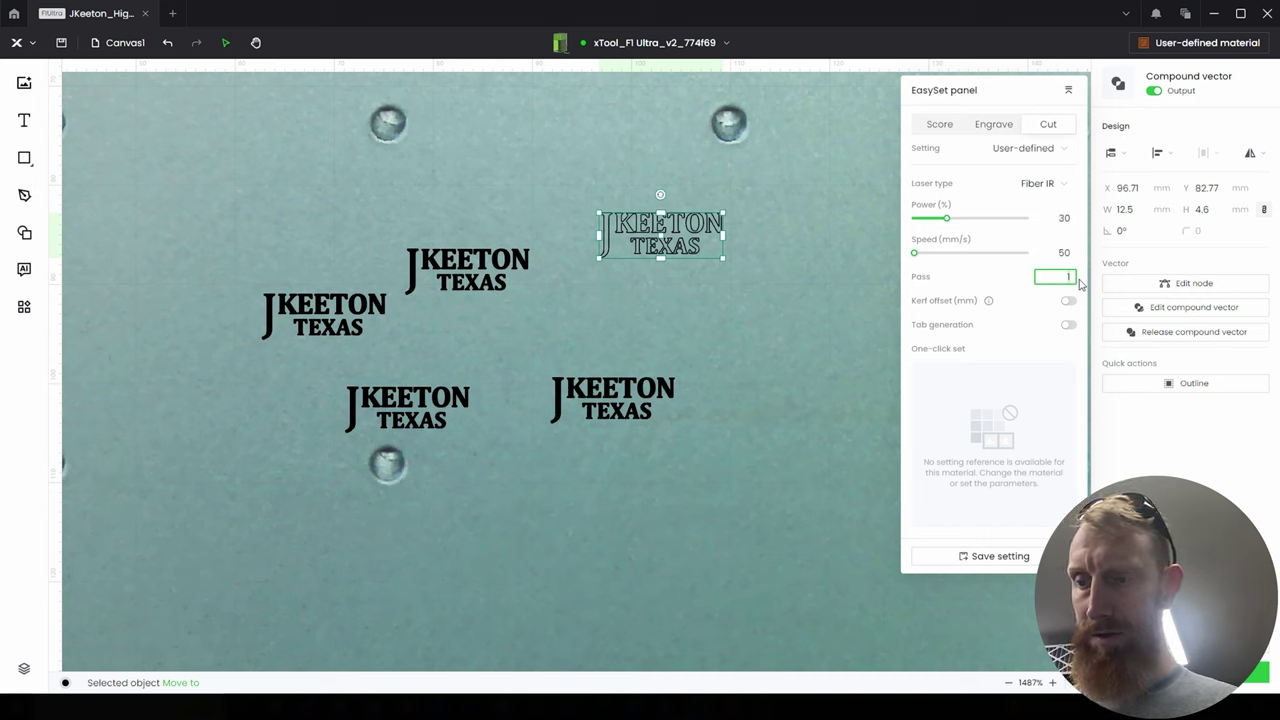
pyautogui.write('0')
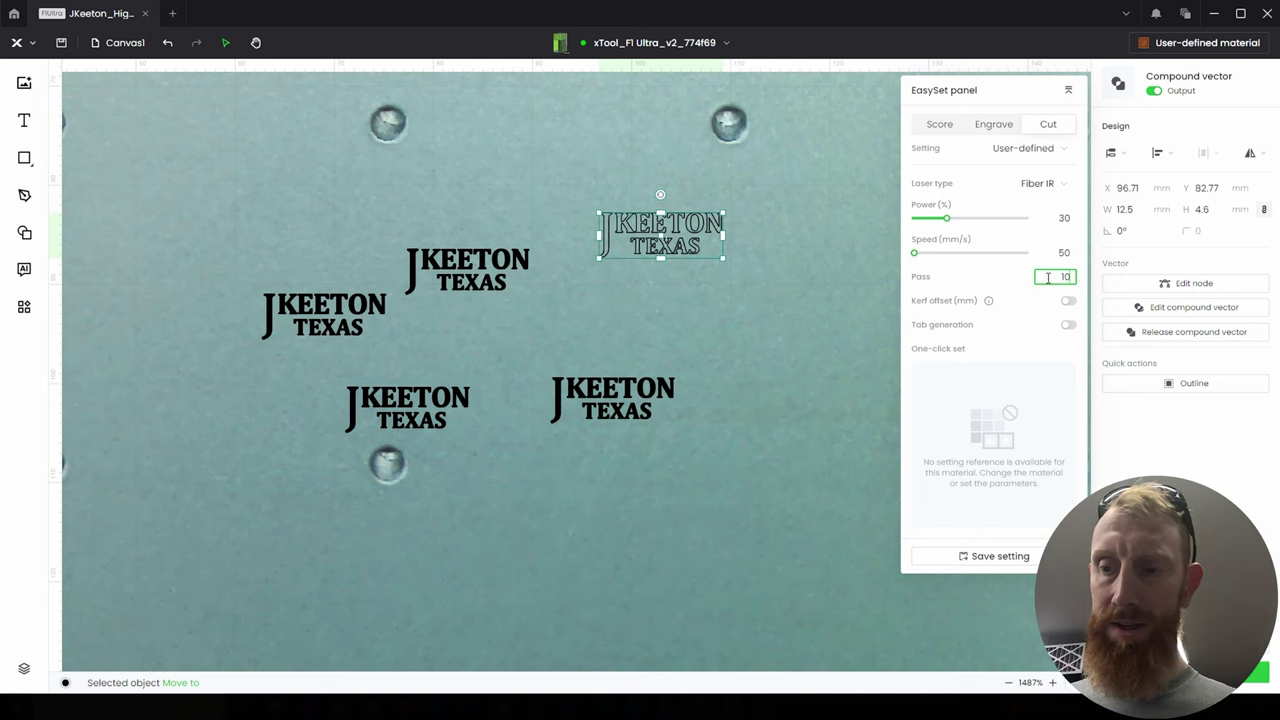
pyautogui.click(1020, 282)
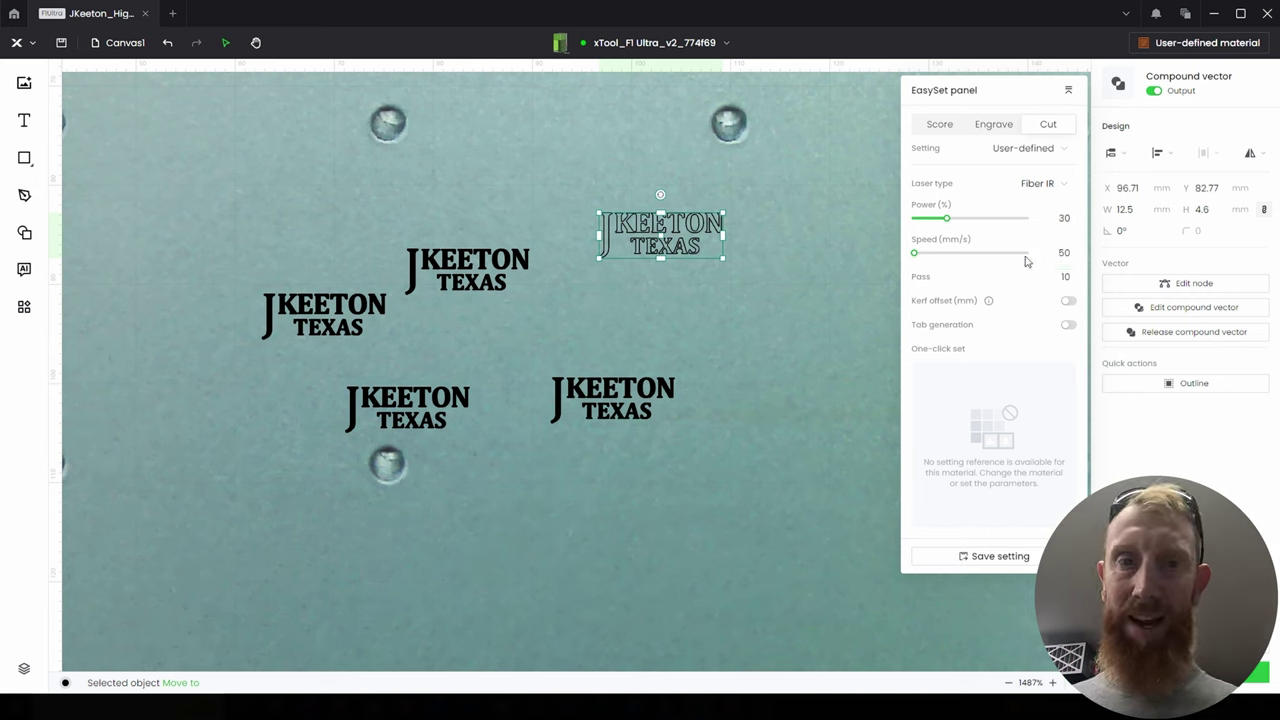
pyautogui.click(701, 352)
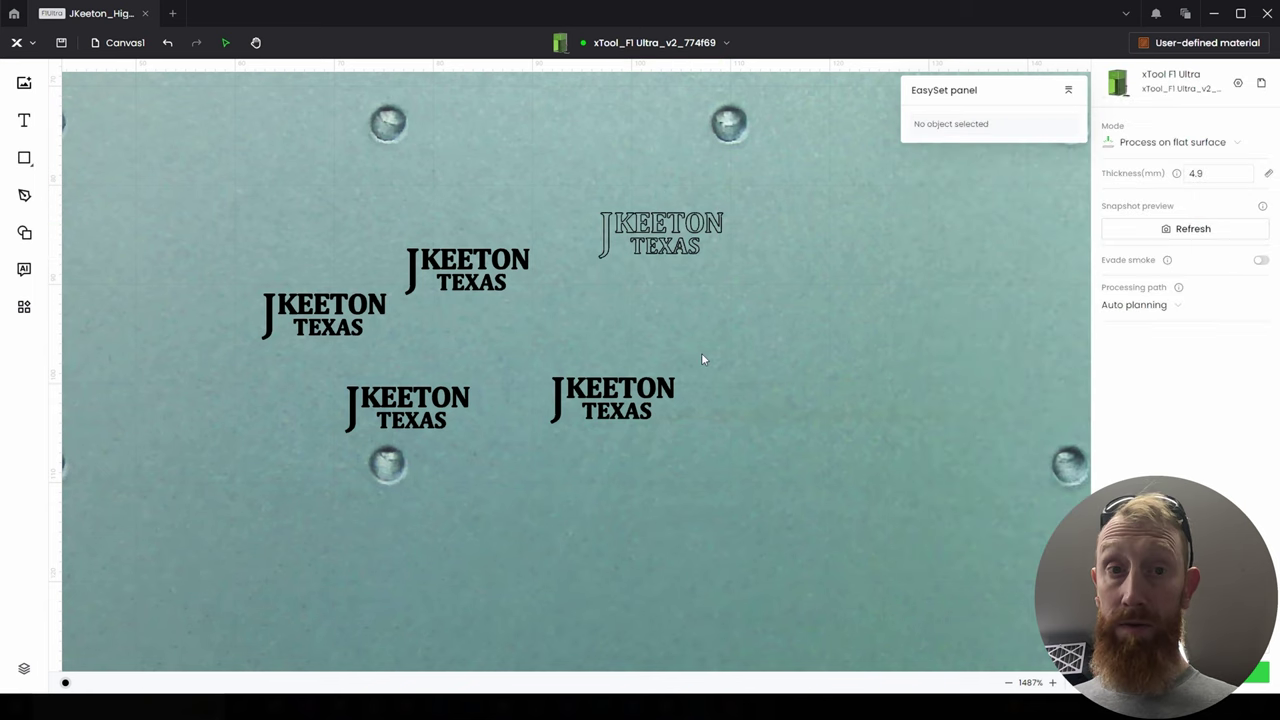
# Step: Select all five logo copies and align them to one common center so they stack on top of each other
pyautogui.click(479, 287)
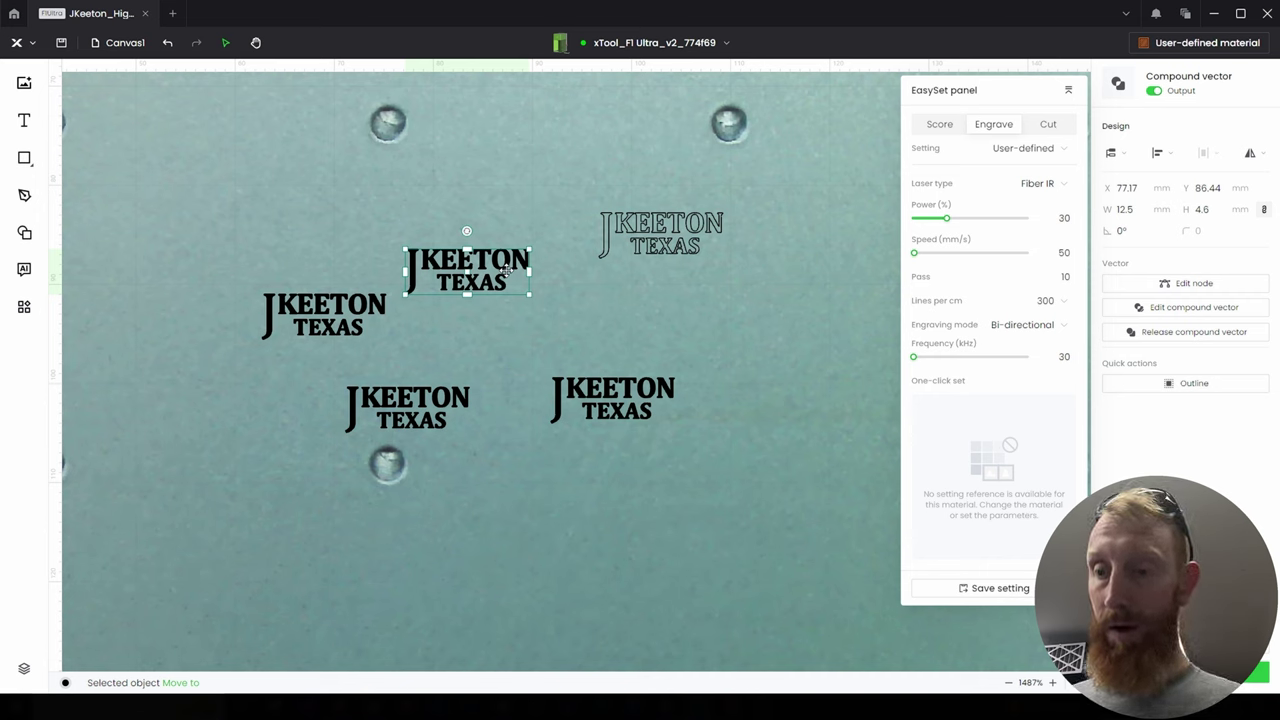
pyautogui.moveTo(225, 167); pyautogui.dragTo(788, 558)
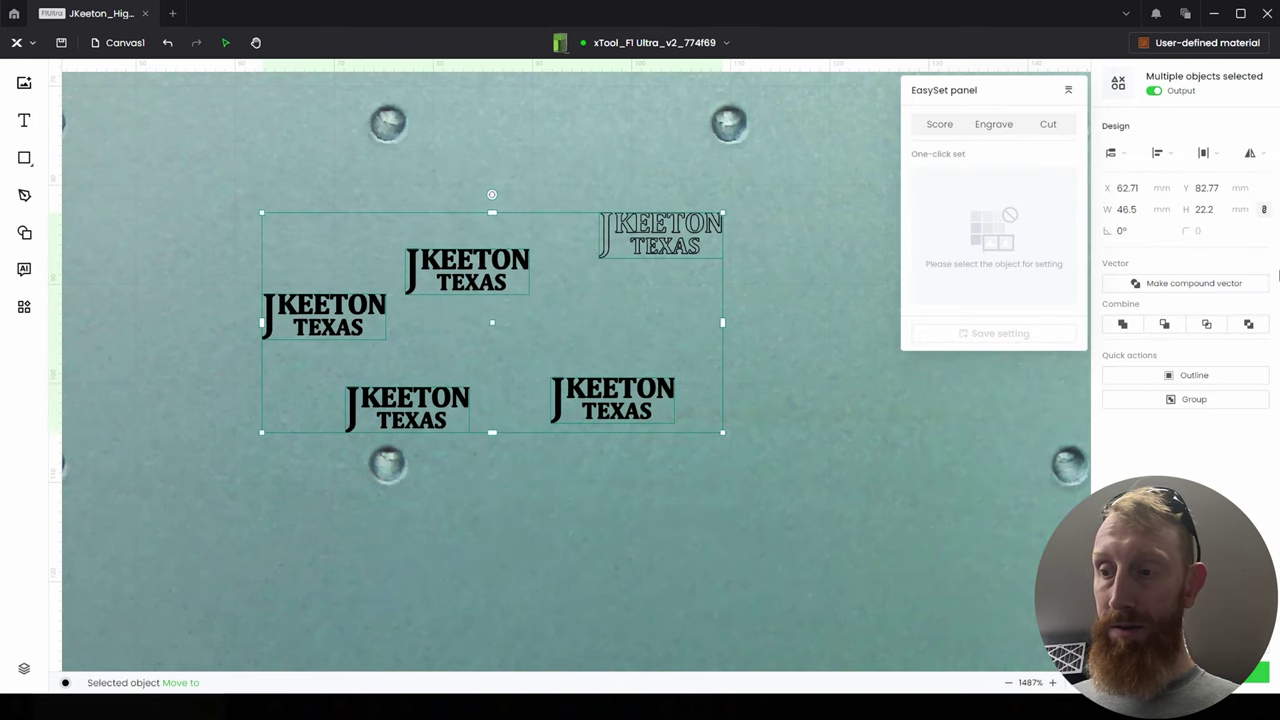
pyautogui.click(1174, 154)
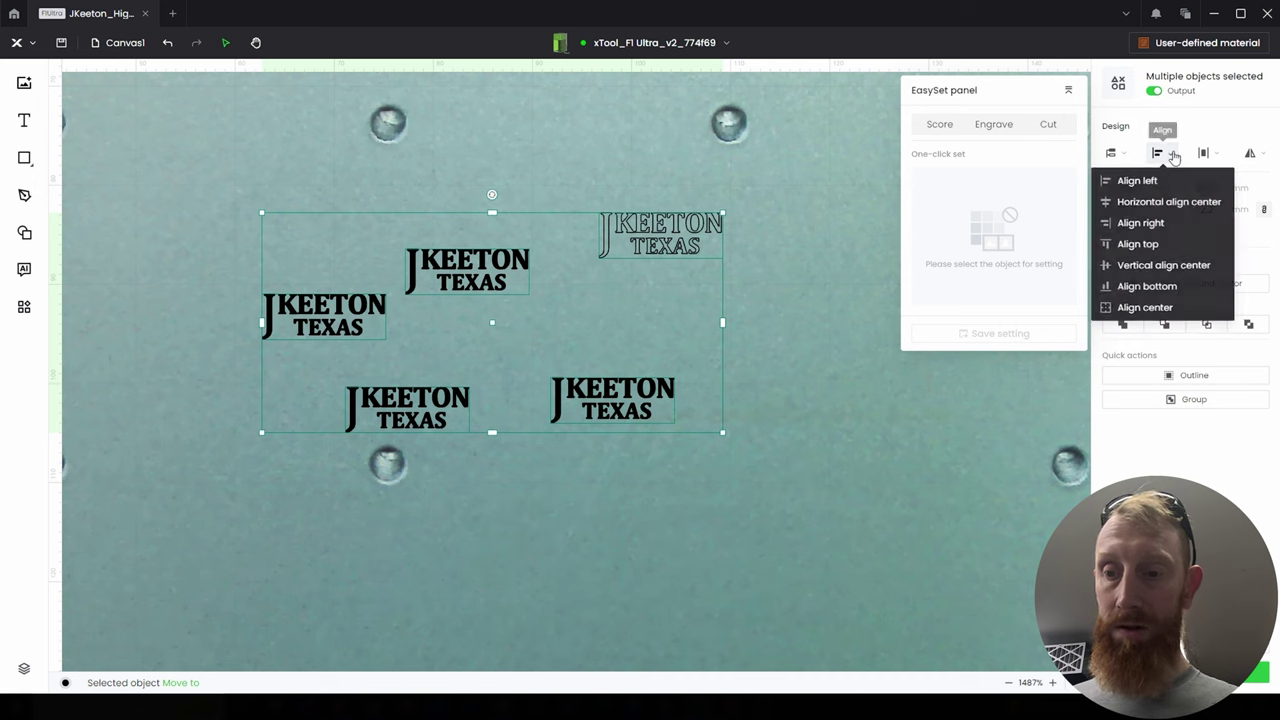
pyautogui.click(1144, 309)
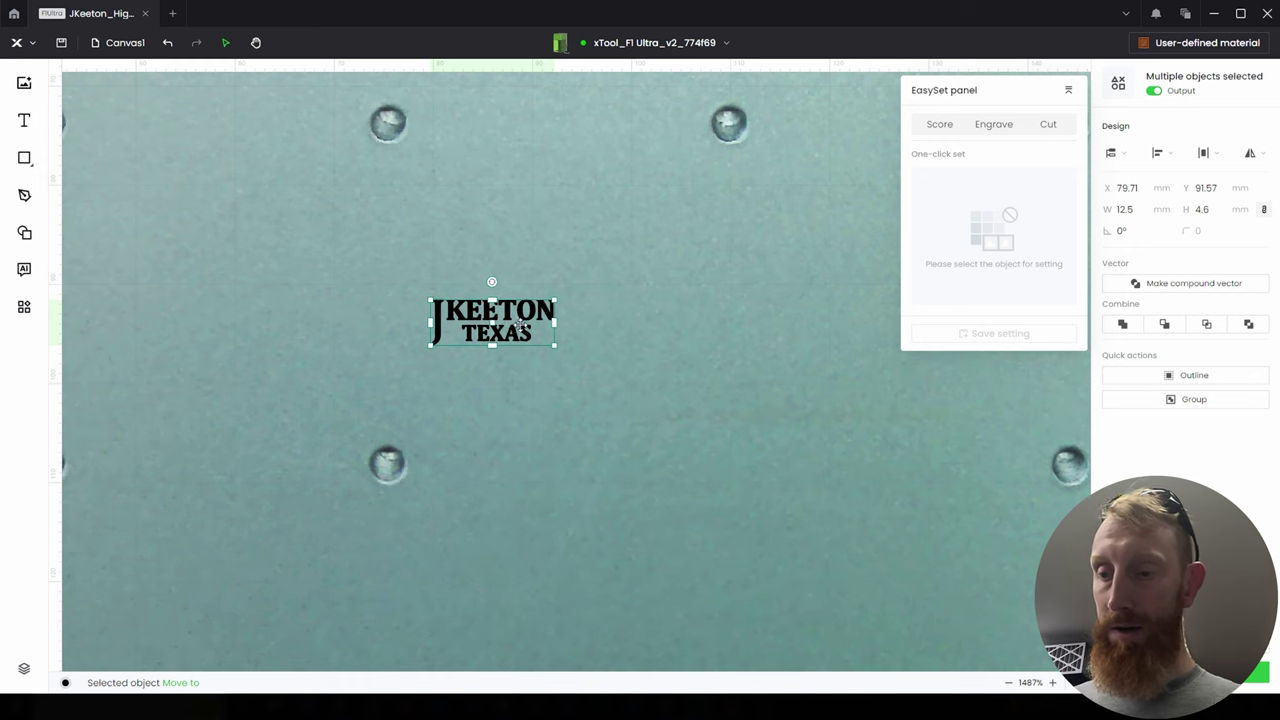
pyautogui.scroll(-2, 691, 295)
pyautogui.scroll(2, 691, 295)
pyautogui.click(700, 274)
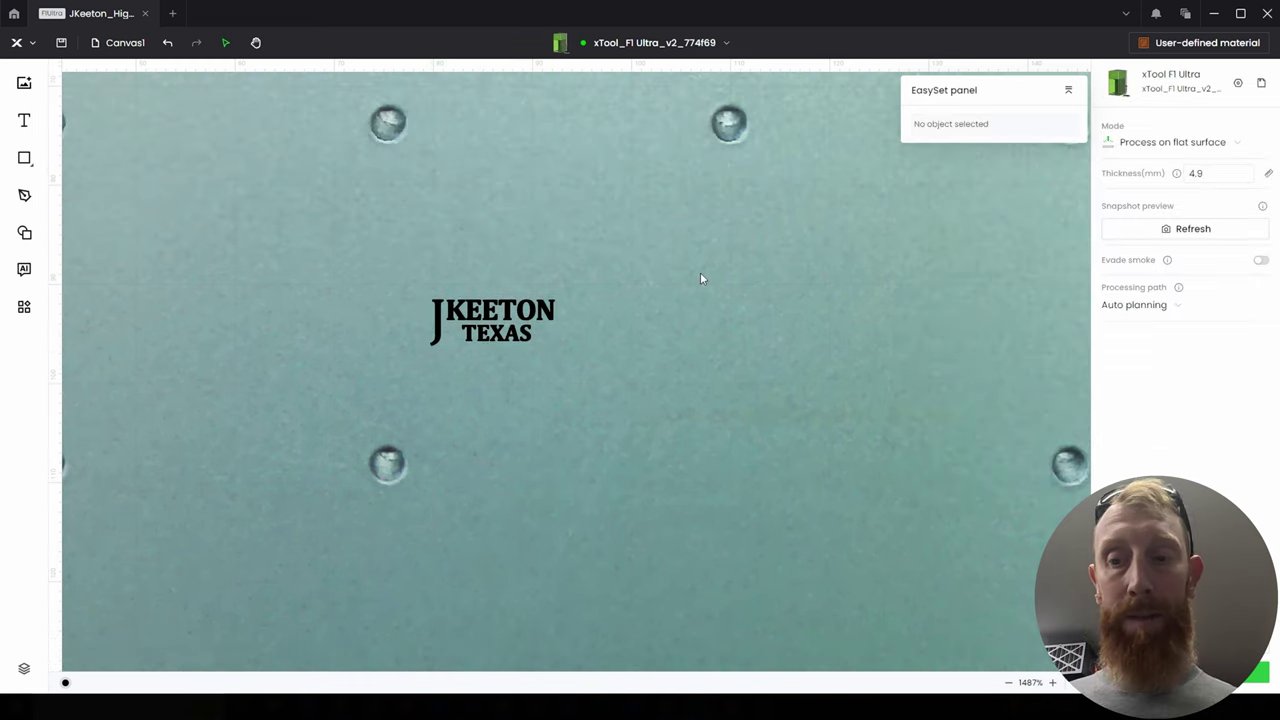
# Step: Refresh the bed snapshot and move the stacked logos just below the existing engraved logo, at about X 107 mm, Y 117 mm
pyautogui.click(1193, 229)
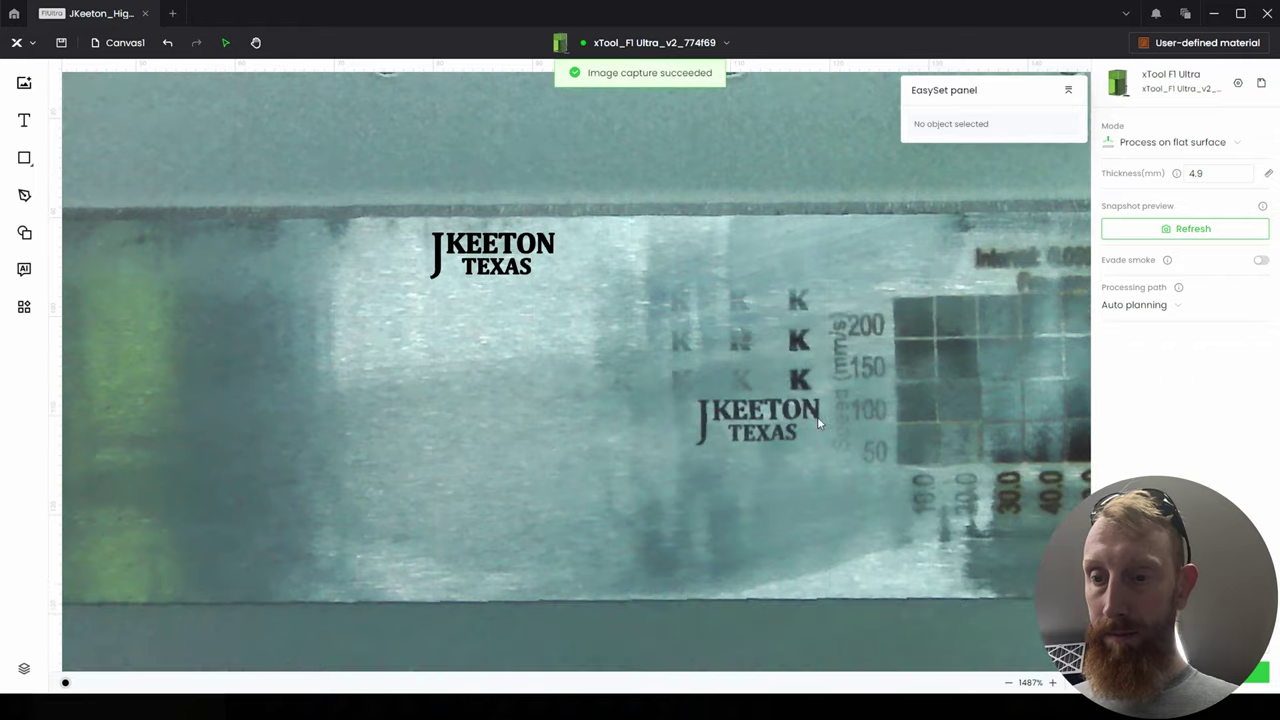
pyautogui.moveTo(493, 255); pyautogui.dragTo(761, 438)
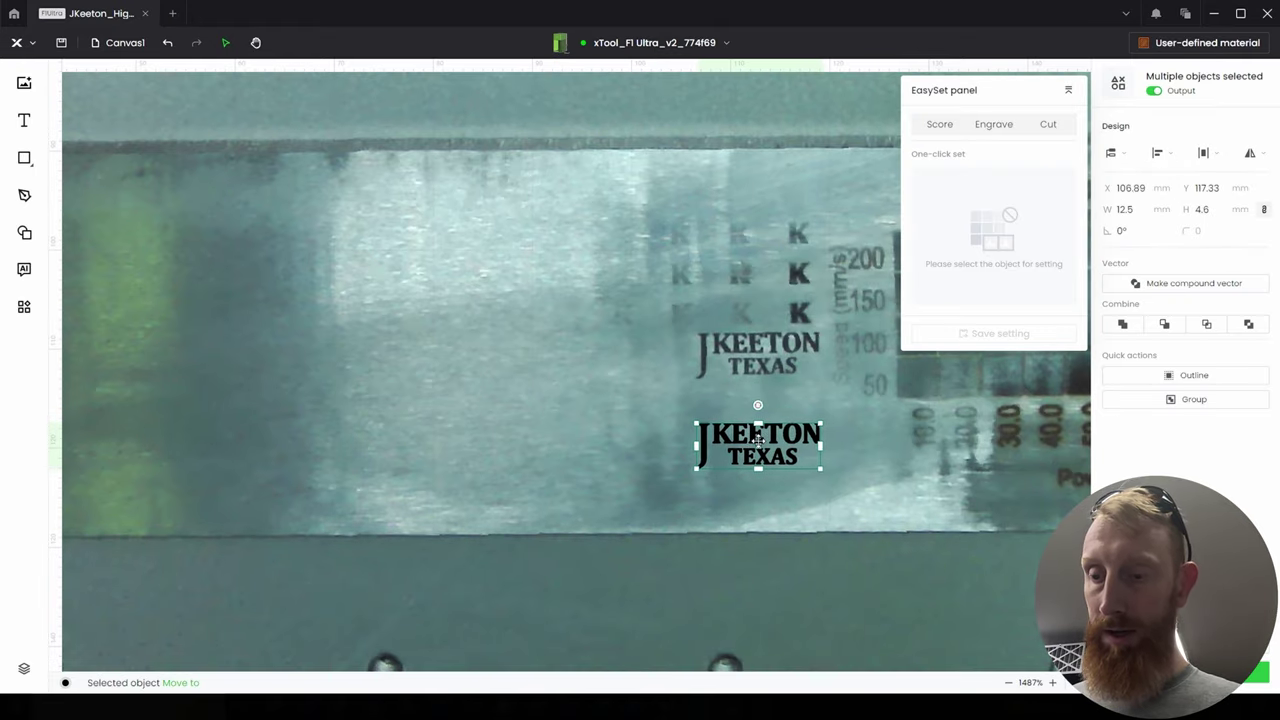
pyautogui.moveTo(758, 438); pyautogui.dragTo(760, 434)
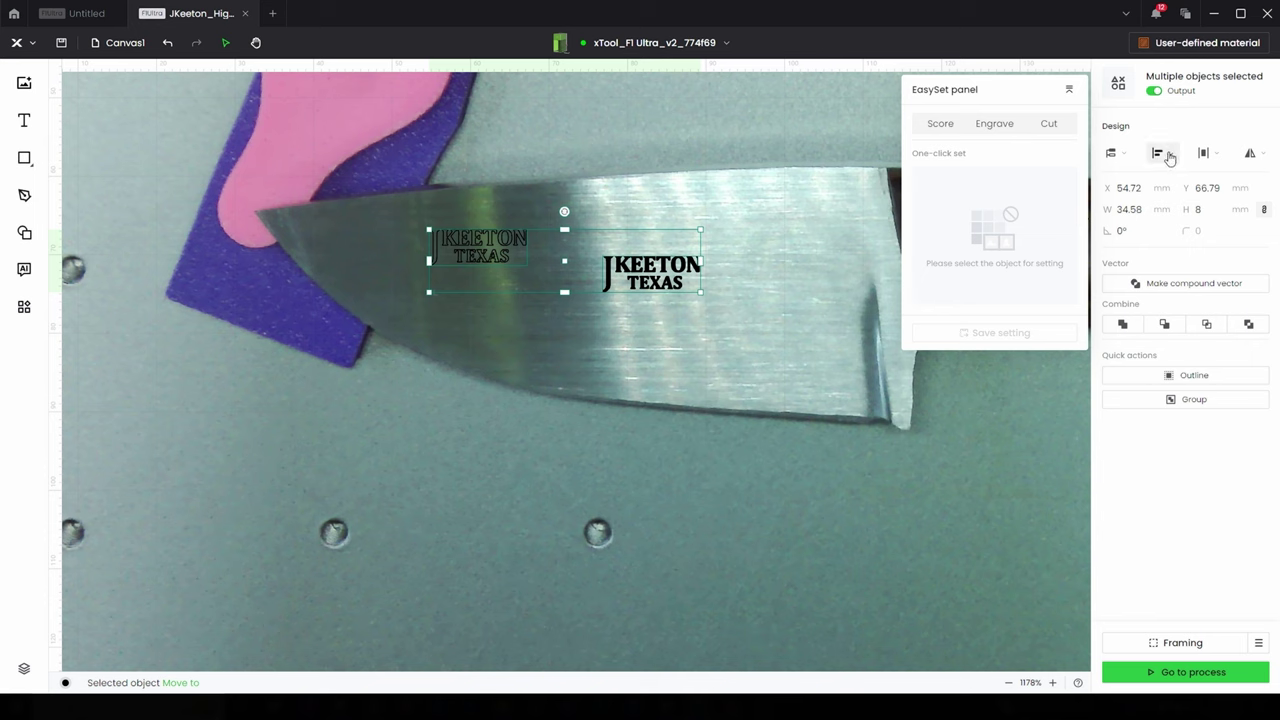
# Step: Stack the two logos centered on each other near the blade's spine by the handle, at about X 96.3 mm, Y 60.8 mm, rotated 1°
pyautogui.click(1163, 152)
pyautogui.click(1178, 200)
pyautogui.scroll(-4, 674, 286)
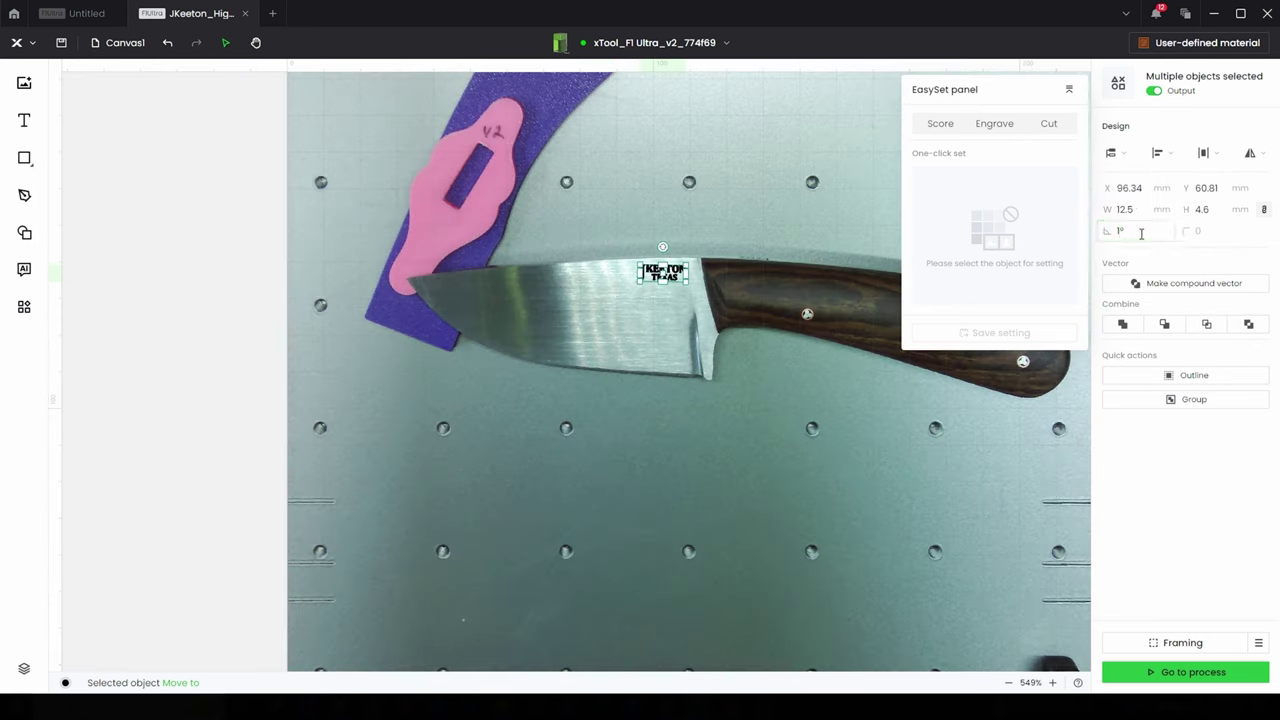
pyautogui.click(828, 194)
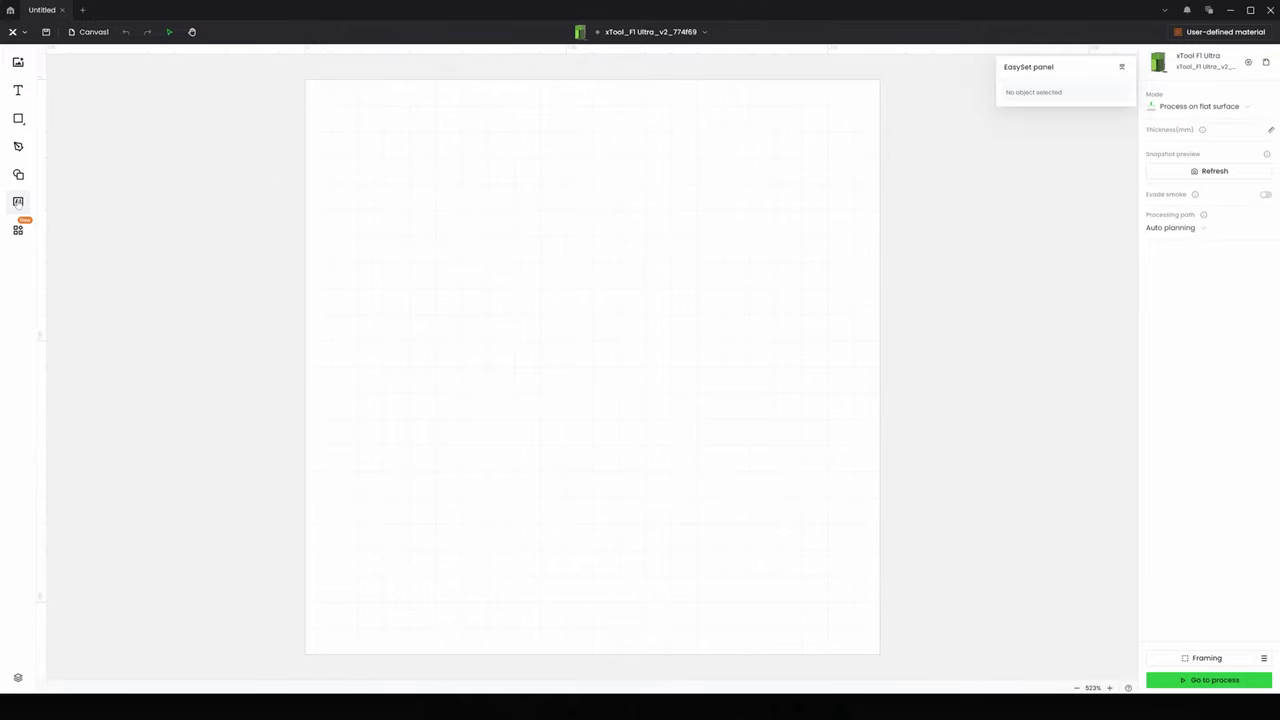
# Step: Generate an Emboss depth map in Artimind from RBOLeatherStamp.jpg with the description "Leather Stamp Embossed onto Brass"
pyautogui.click(17, 203)
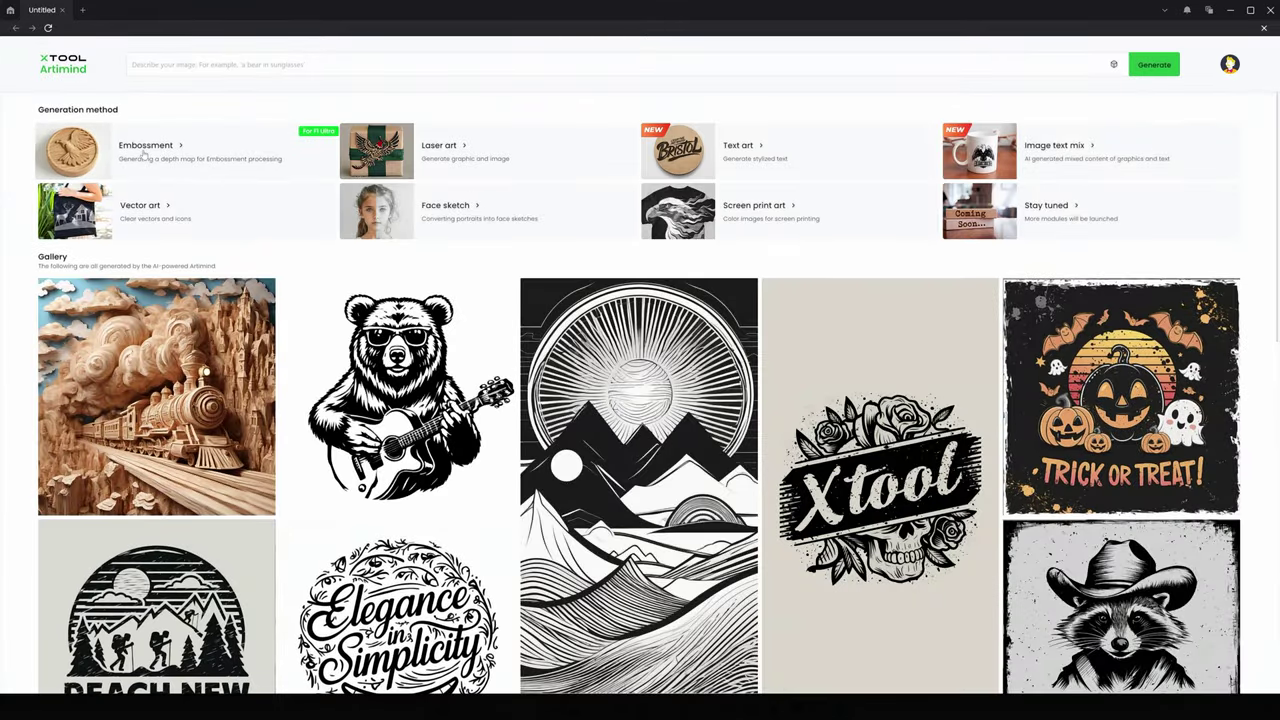
pyautogui.click(200, 150)
pyautogui.click(140, 124)
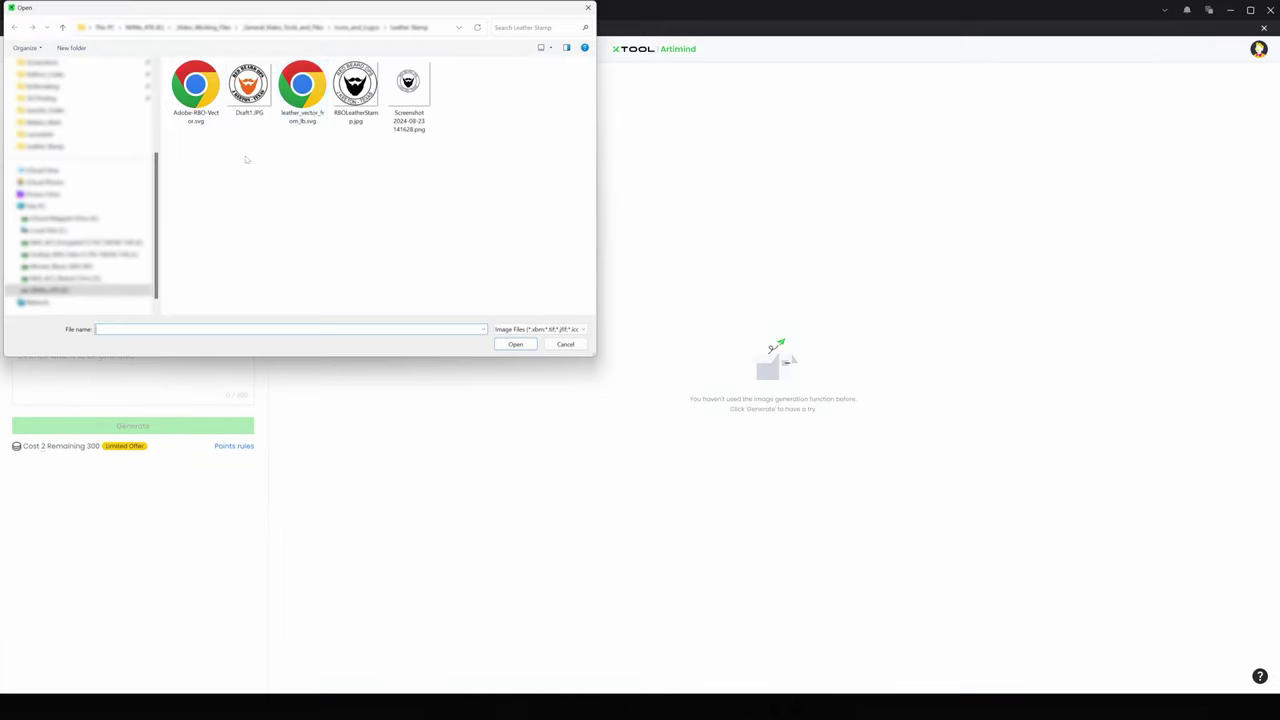
pyautogui.doubleClick(354, 88)
pyautogui.click(796, 470)
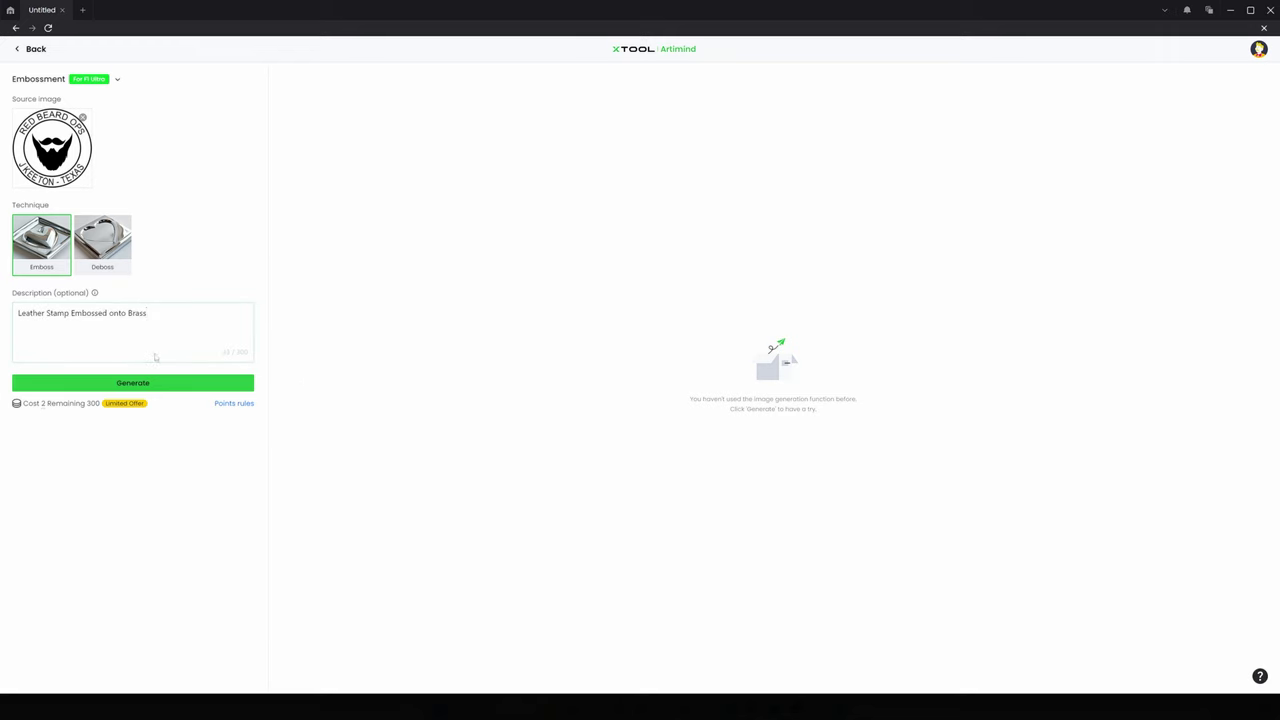
pyautogui.click(154, 383)
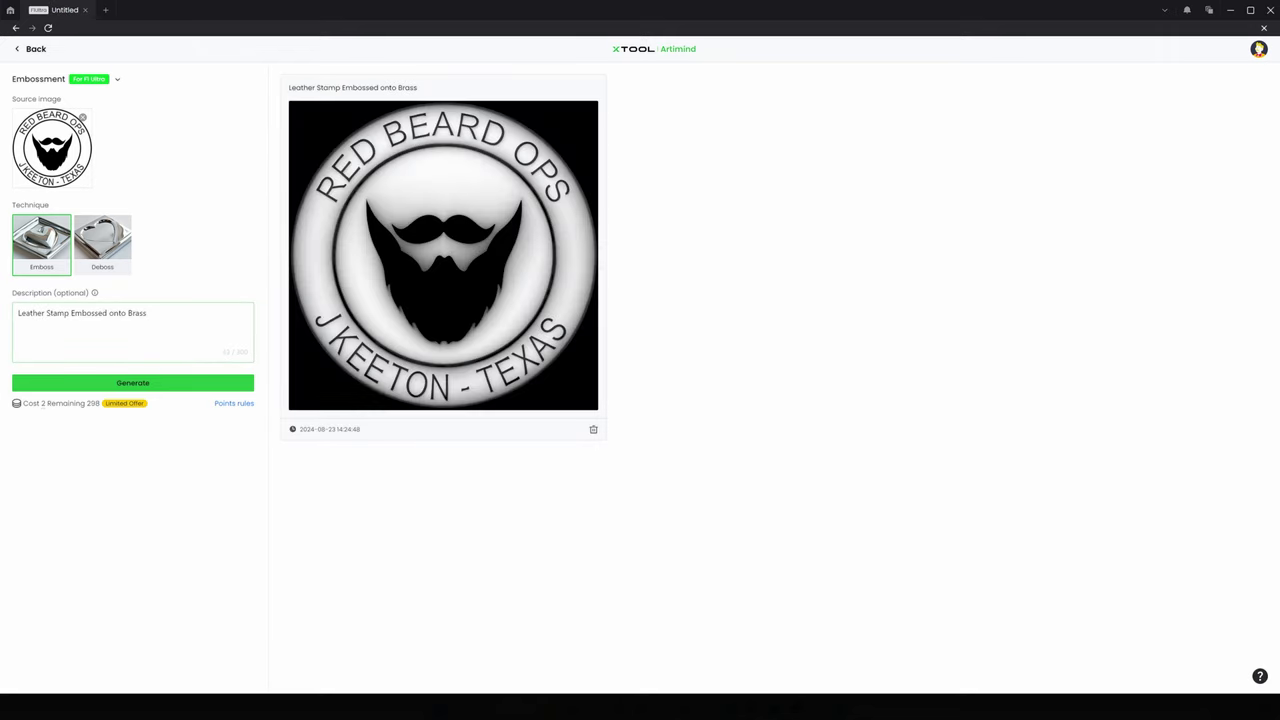
# Step: Preview the generated emboss depth map as a 3D relief and inspect it from an angle
pyautogui.click(316, 307)
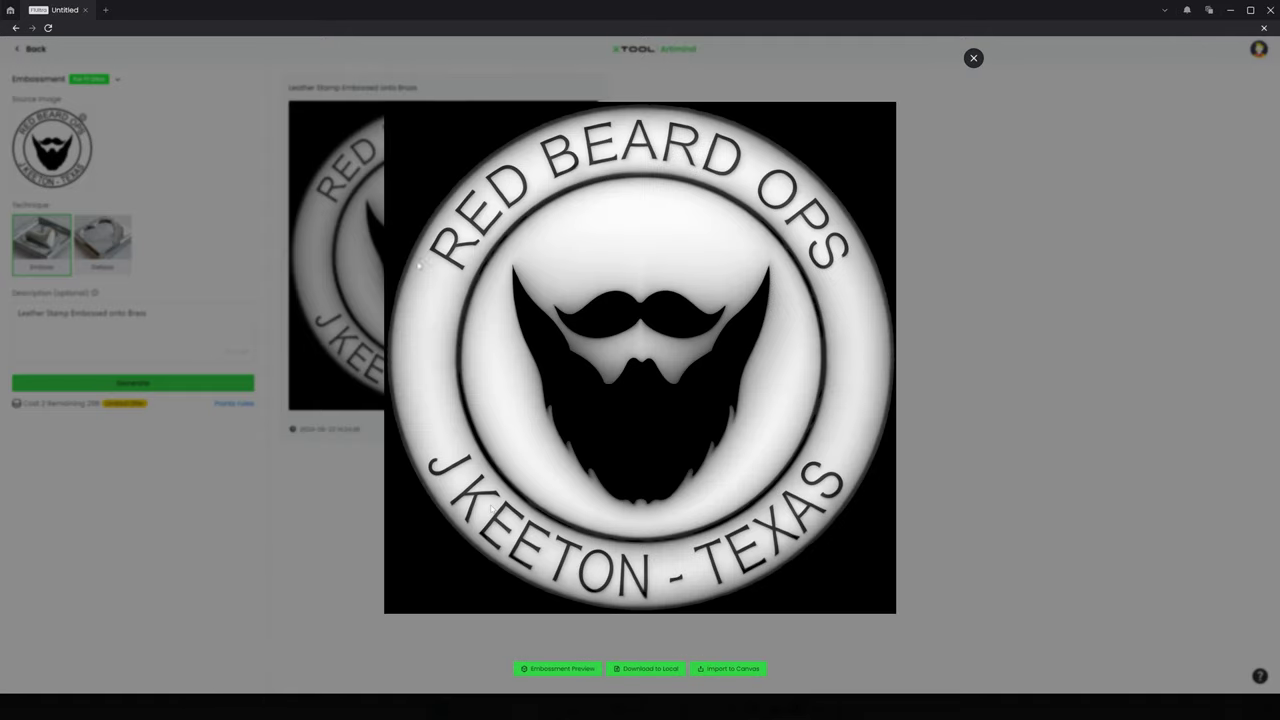
pyautogui.click(541, 669)
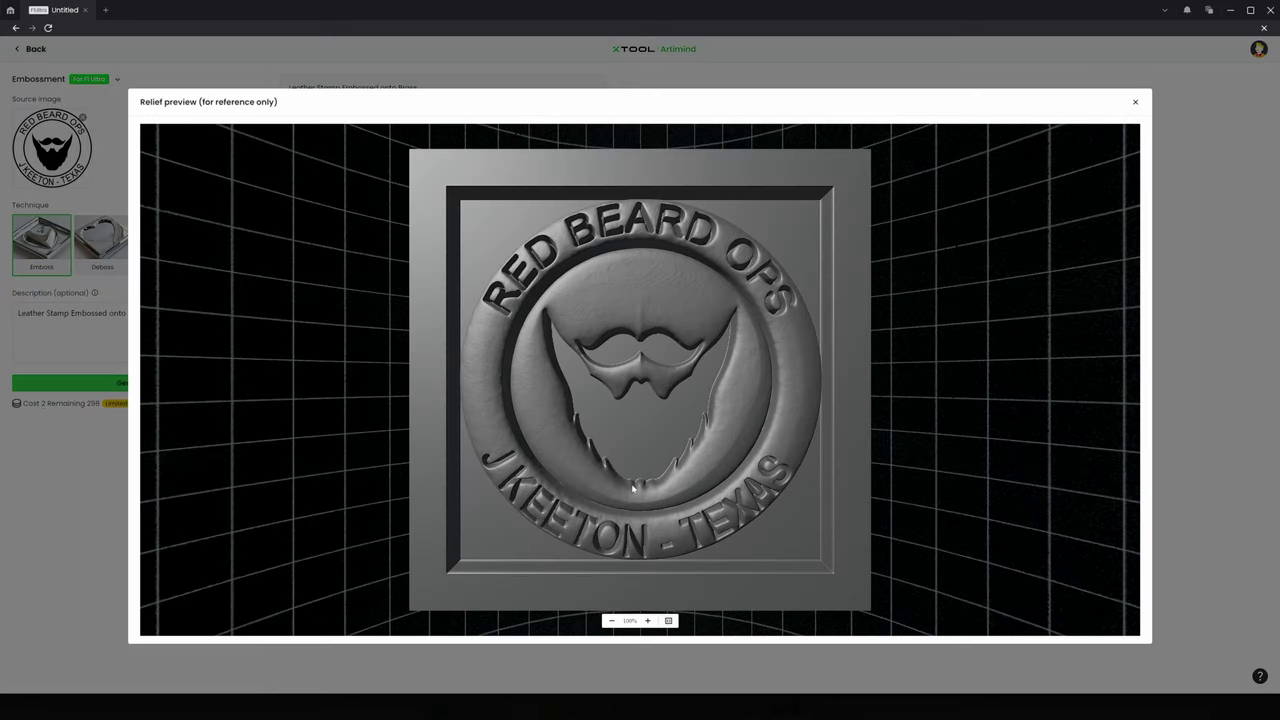
pyautogui.moveTo(613, 503); pyautogui.dragTo(671, 506)
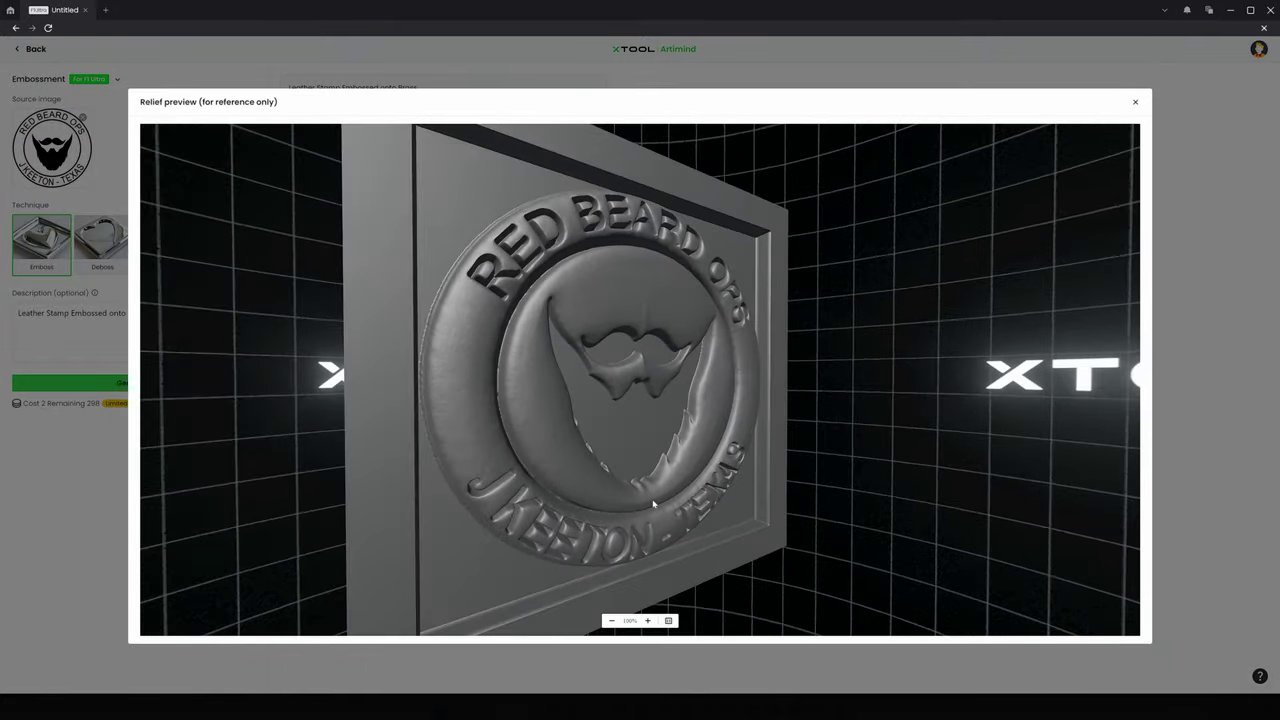
pyautogui.press('Escape')
# Step: Generate a Deboss version of the stamp image and view its relief preview
pyautogui.click(102, 243)
pyautogui.click(133, 382)
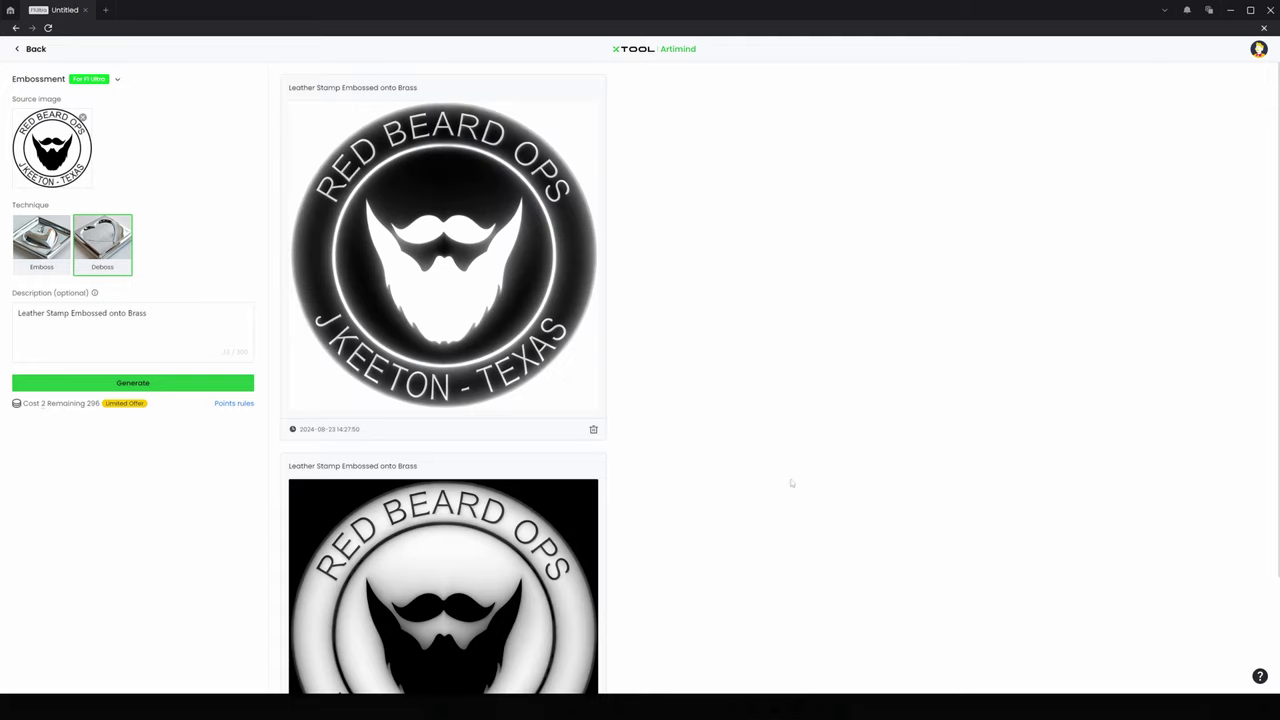
pyautogui.click(541, 313)
pyautogui.click(646, 669)
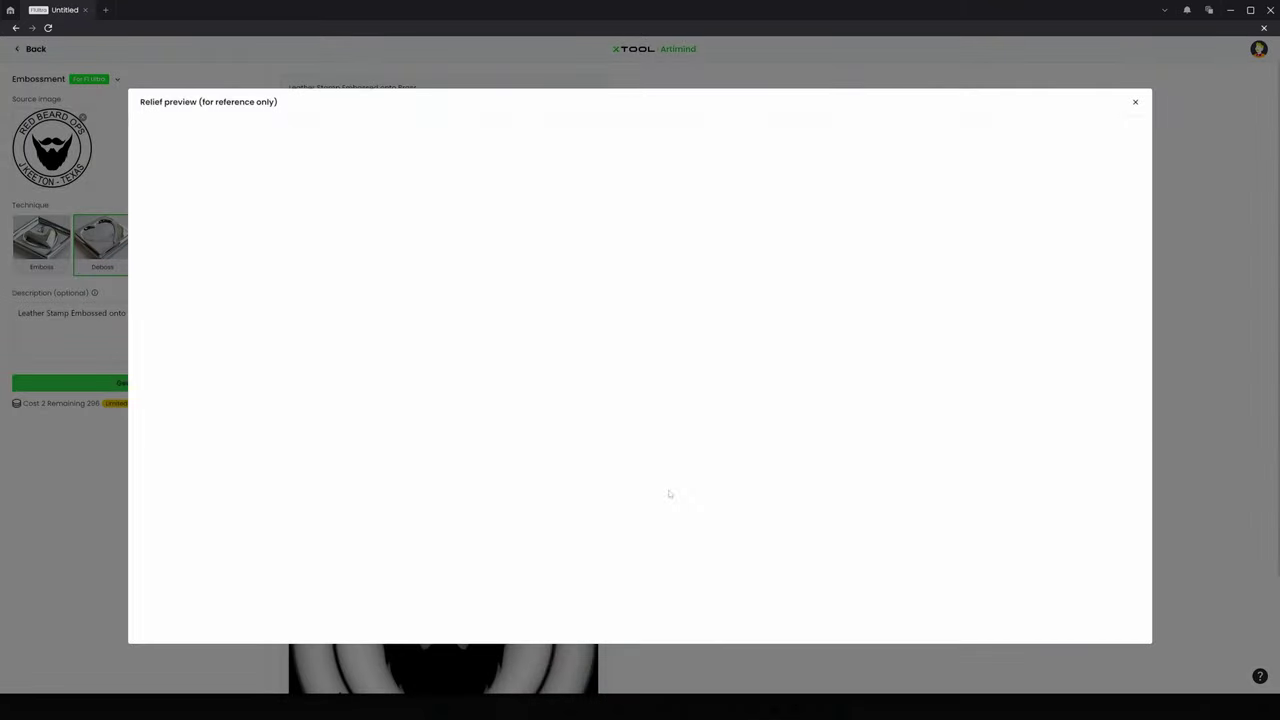
pyautogui.press('Escape')
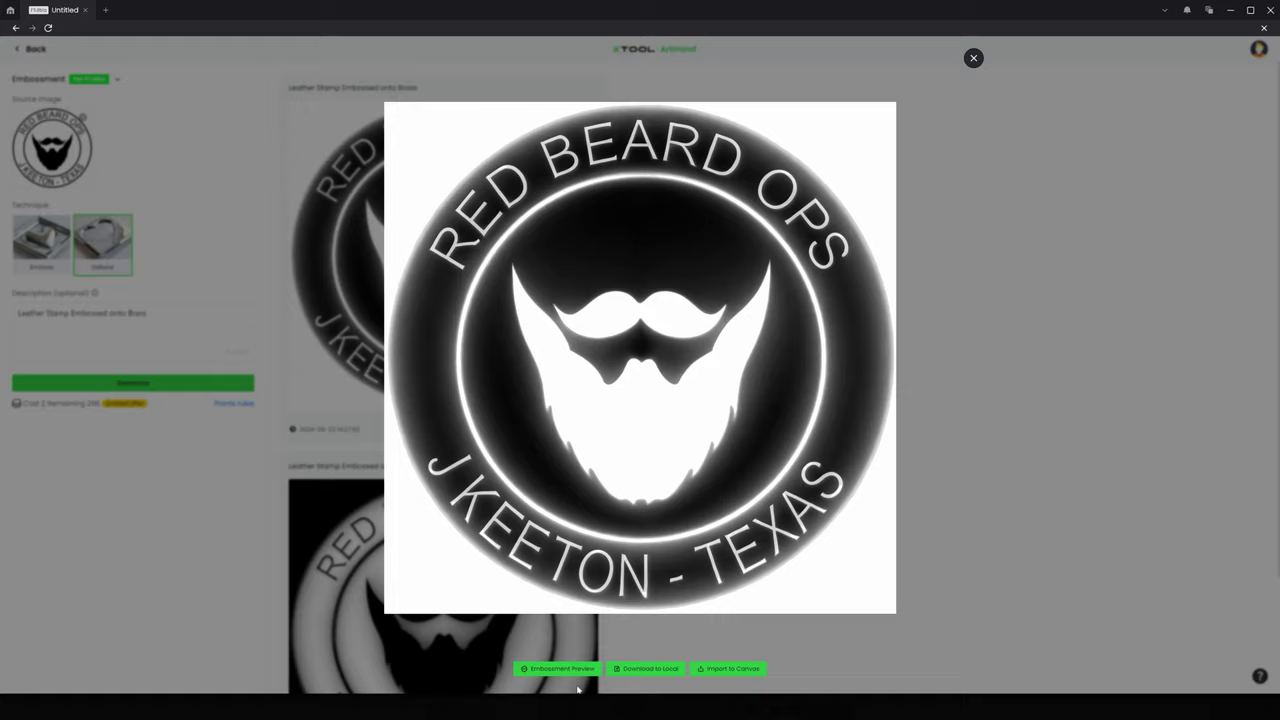
# Step: Import the deboss depth map to the canvas scaled to fit, and shrink it from its corner
pyautogui.click(705, 672)
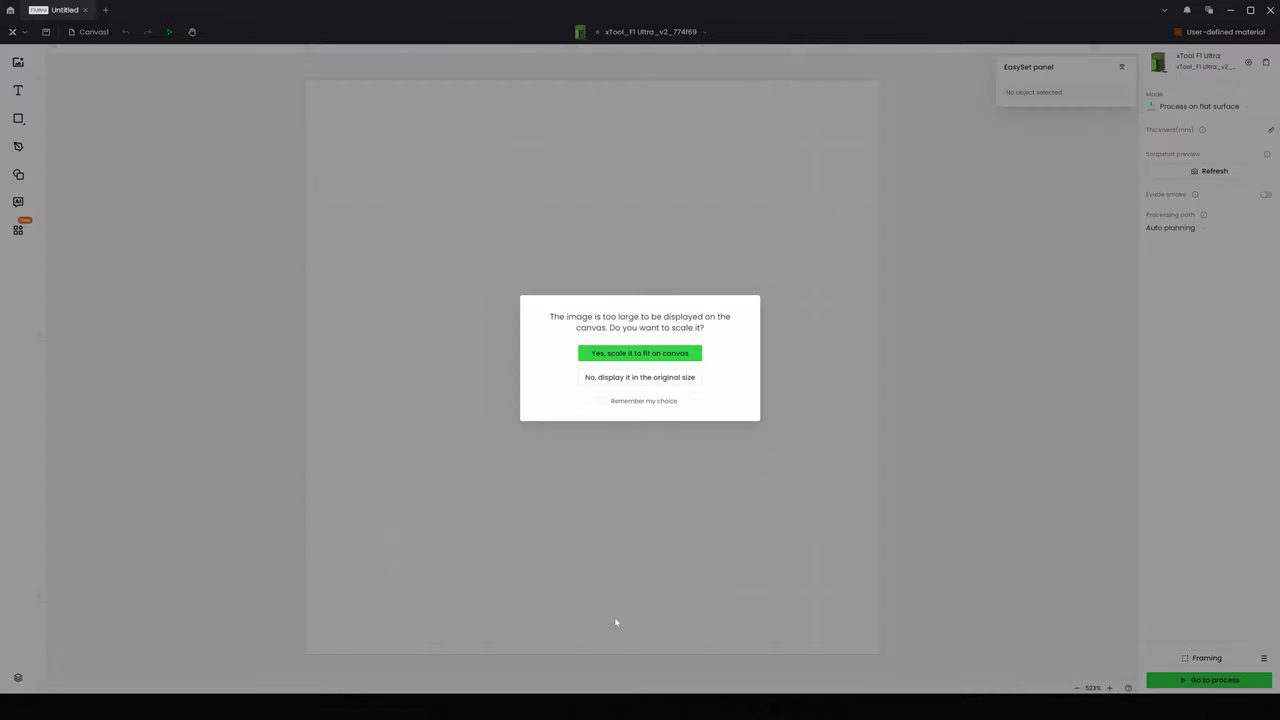
pyautogui.click(634, 356)
pyautogui.moveTo(306, 79); pyautogui.dragTo(606, 371)
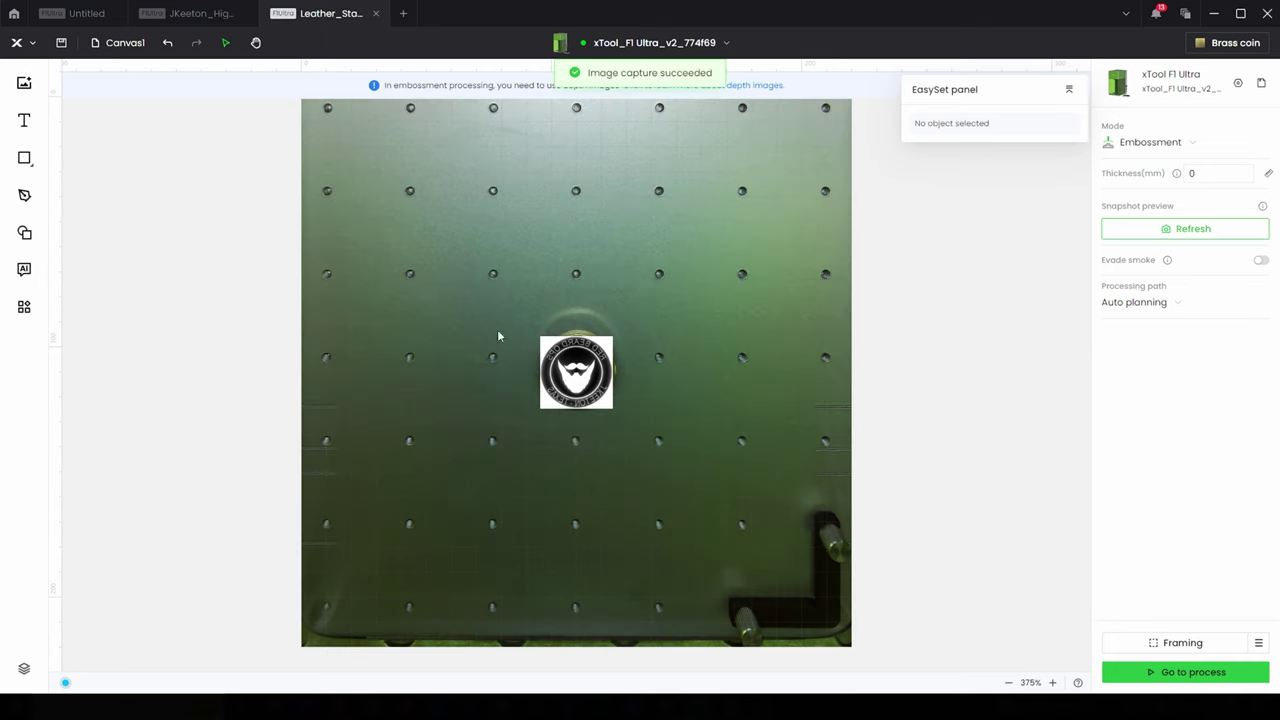
# Step: Position the mirrored stamp depth image over the round brass blank in the snapshot
pyautogui.click(604, 398)
pyautogui.moveTo(576, 370)
pyautogui.mouseDown()
pyautogui.moveTo(588, 402)
pyautogui.moveTo(578, 367)
pyautogui.mouseUp()
pyautogui.click(1151, 408)
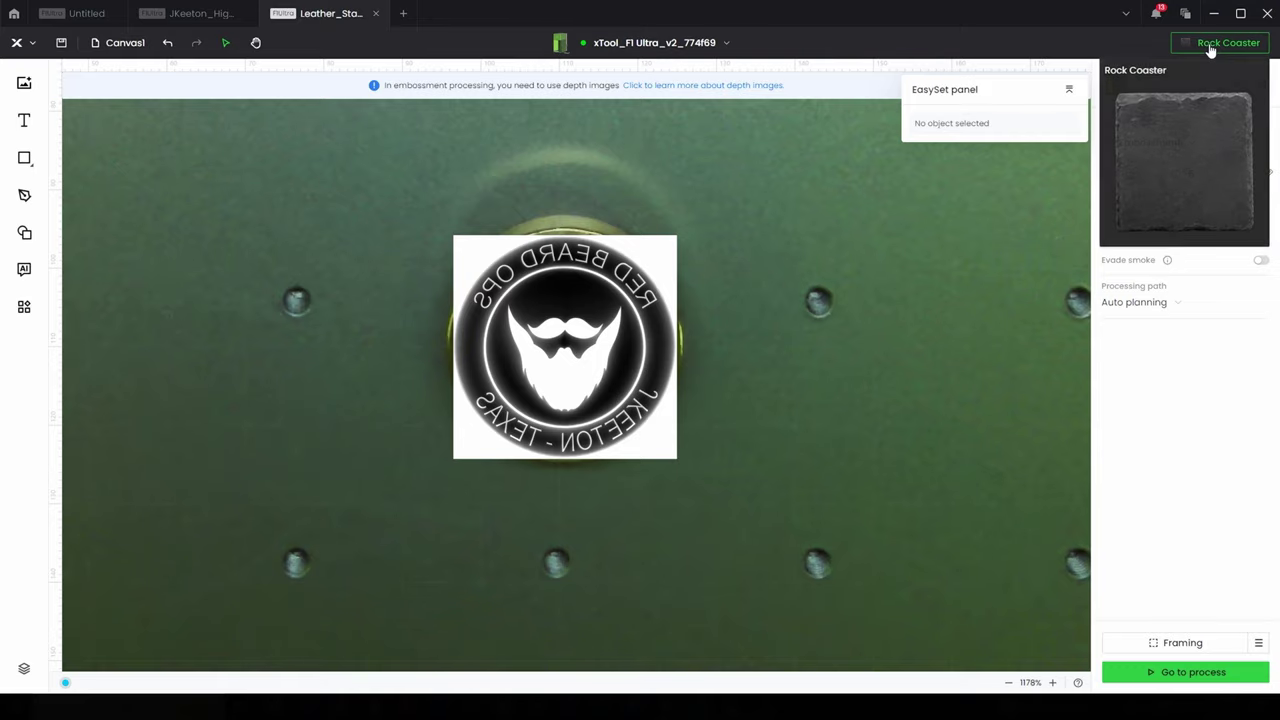
# Step: Change the material from Rock Coaster to Brass coin and send the embossing job for processing
pyautogui.click(1205, 43)
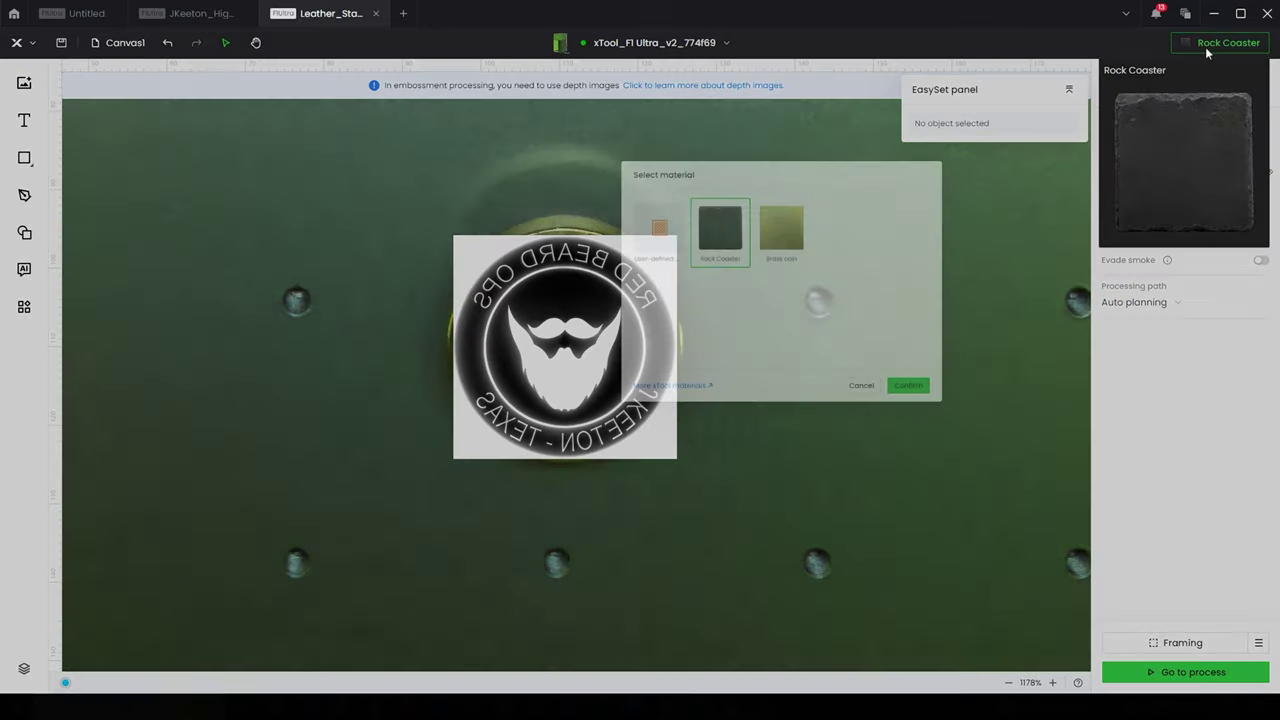
pyautogui.click(640, 290)
pyautogui.click(807, 498)
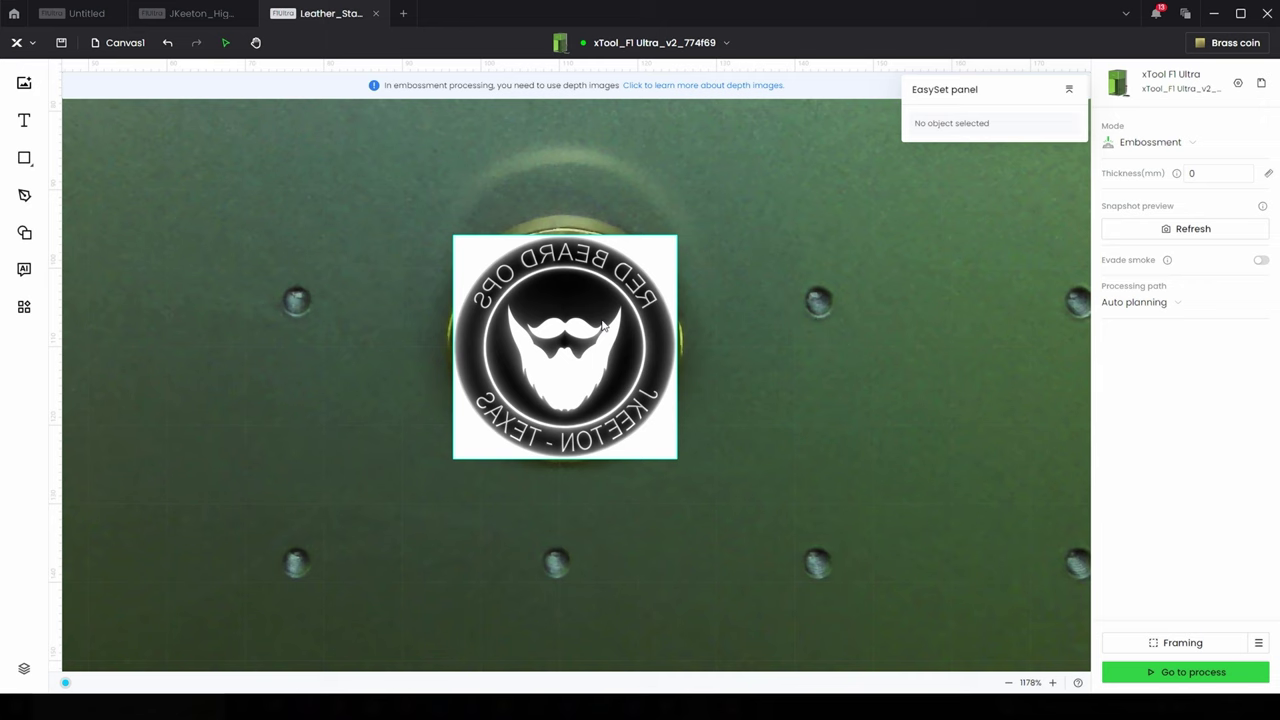
pyautogui.click(1163, 673)
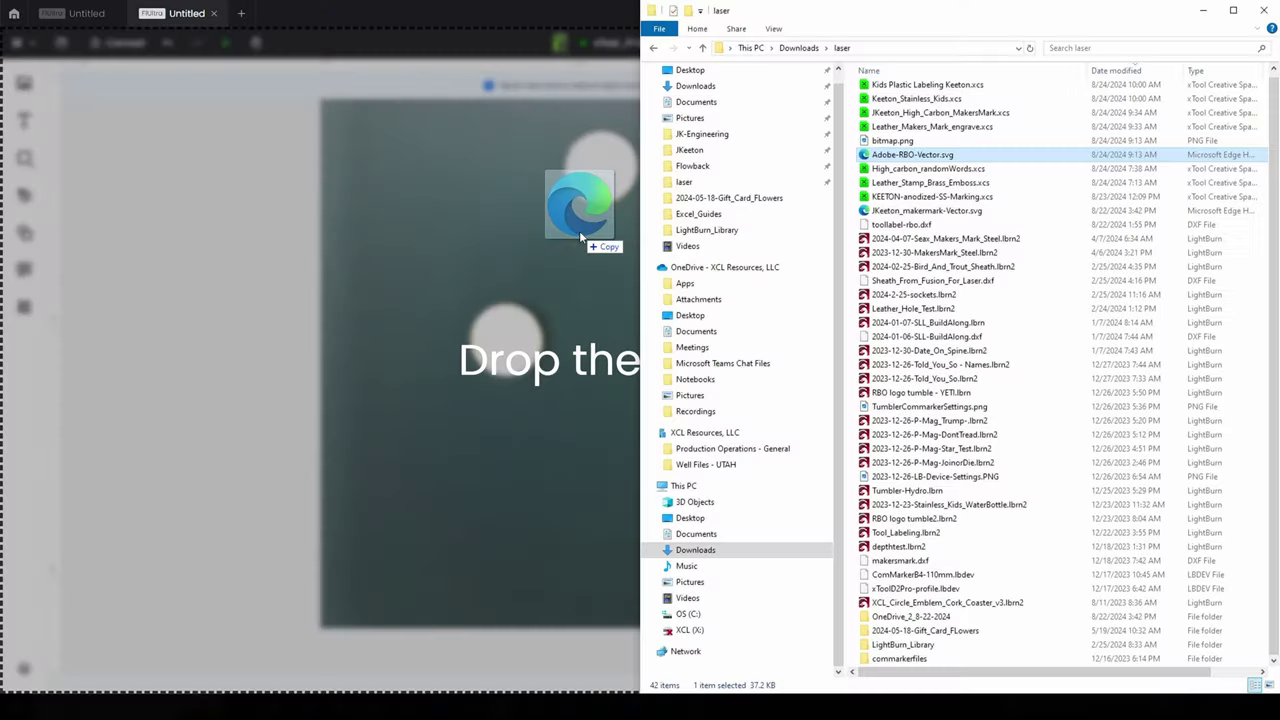
# Step: Import Adobe-RBO-Vector.svg, set its width to 26 mm and place it over the upper round blank
pyautogui.moveTo(586, 206); pyautogui.dragTo(585, 258)
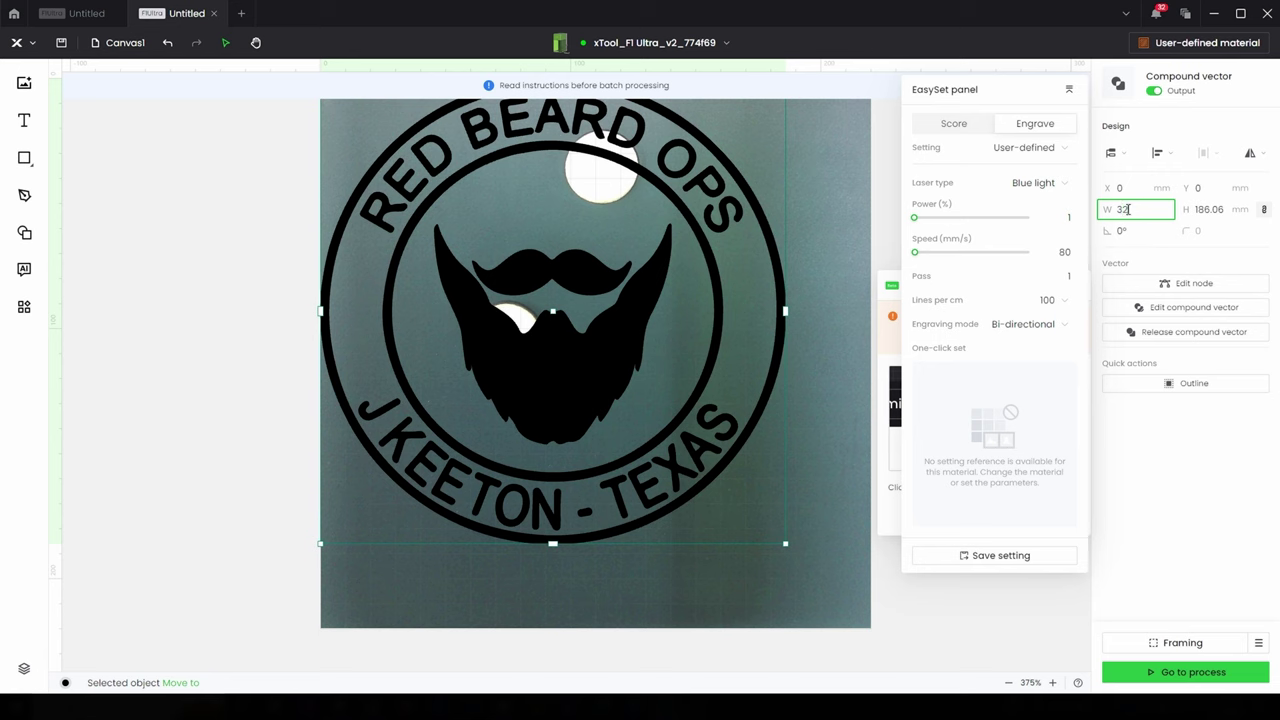
pyautogui.write('26')
pyautogui.press('Return')
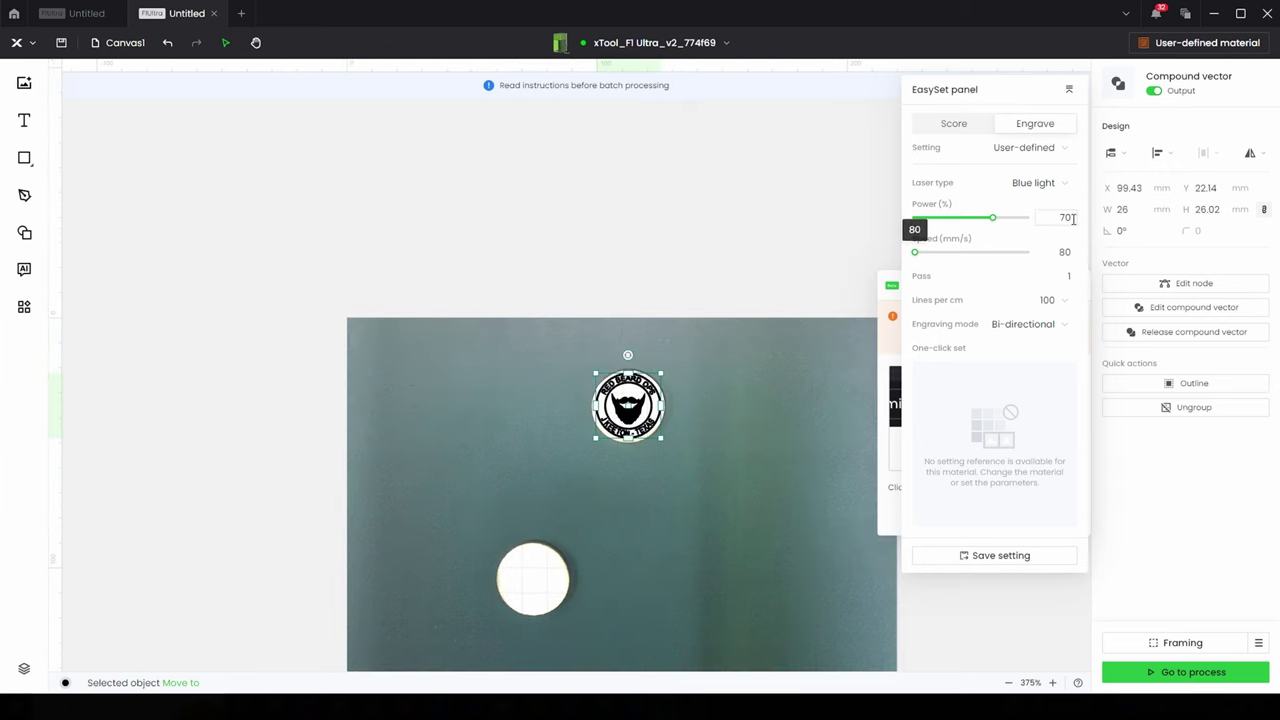
# Step: Set the logo's engraving to 70% power and 600 mm/s, and batch-fill it using the framed upper round blank as the sample
pyautogui.click(1018, 598)
pyautogui.hotkey('ctrl', 'a')
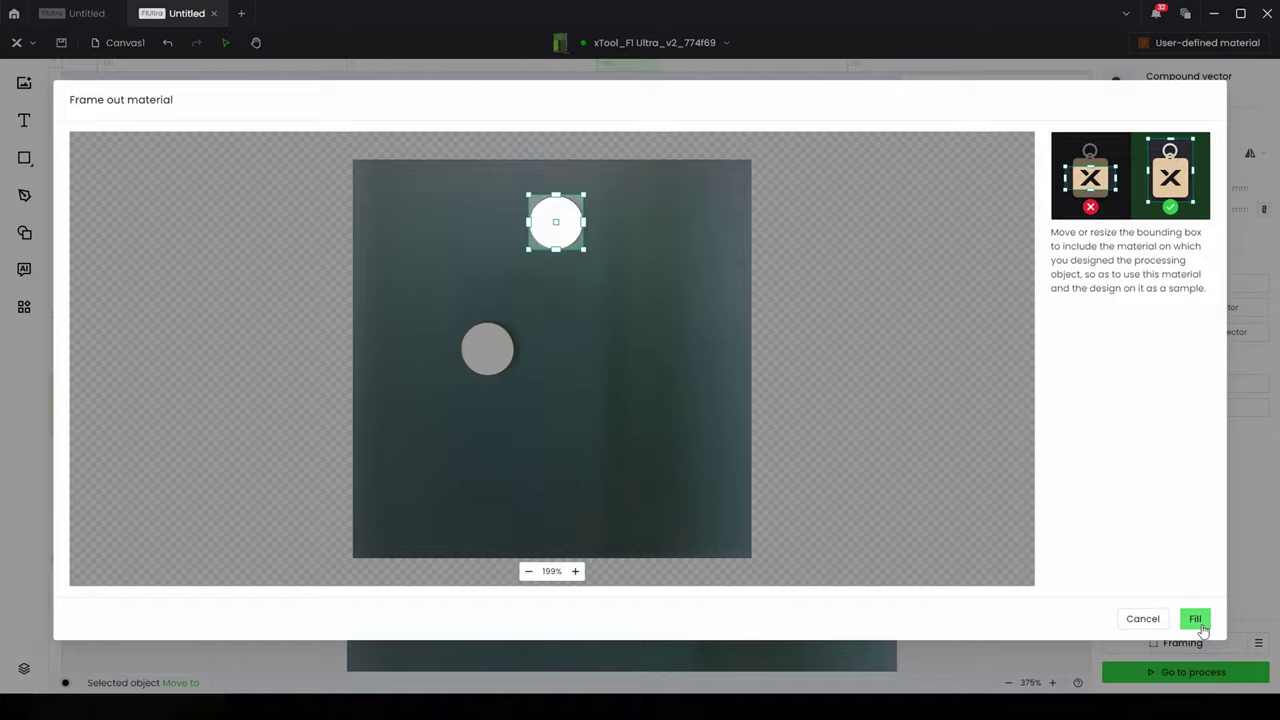
pyautogui.click(1195, 619)
pyautogui.scroll(-3, 757, 493)
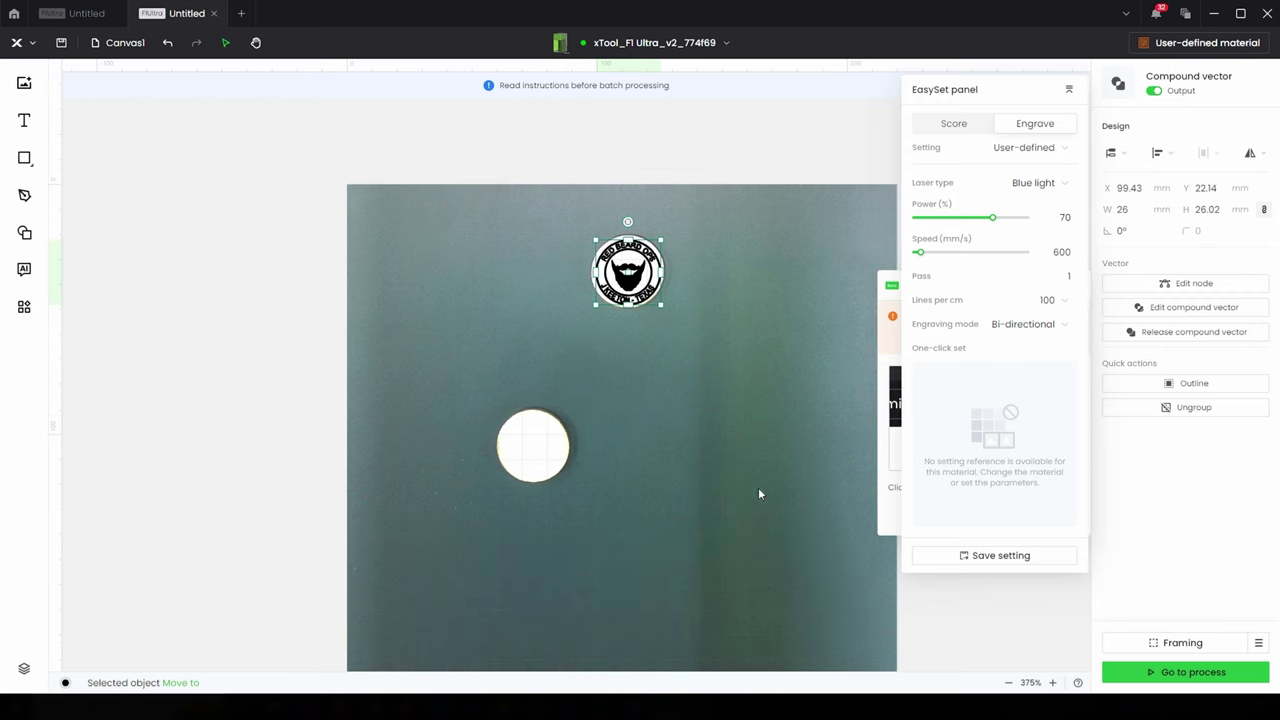
pyautogui.click(1185, 675)
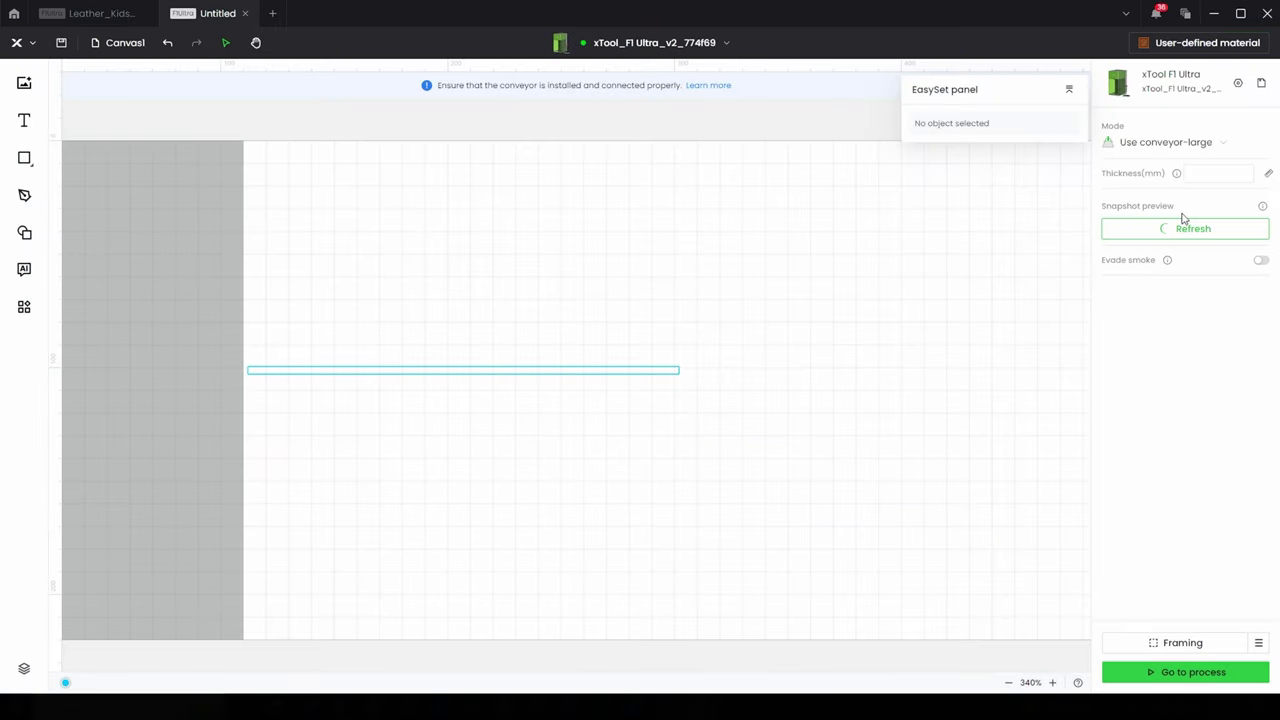
pyautogui.click(336, 370)
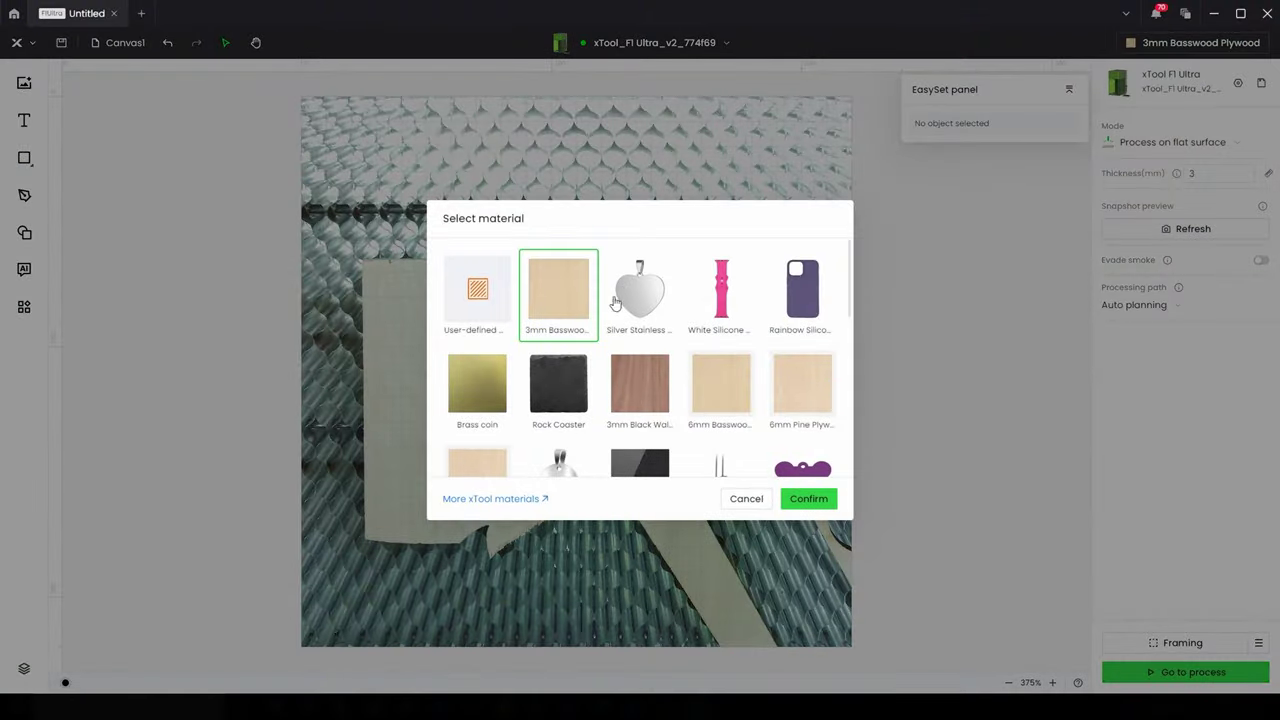
# Step: Browse the materials offered for the F1 Ultra-20w in the full Material EasySet Library
pyautogui.scroll(-10, 531, 400)
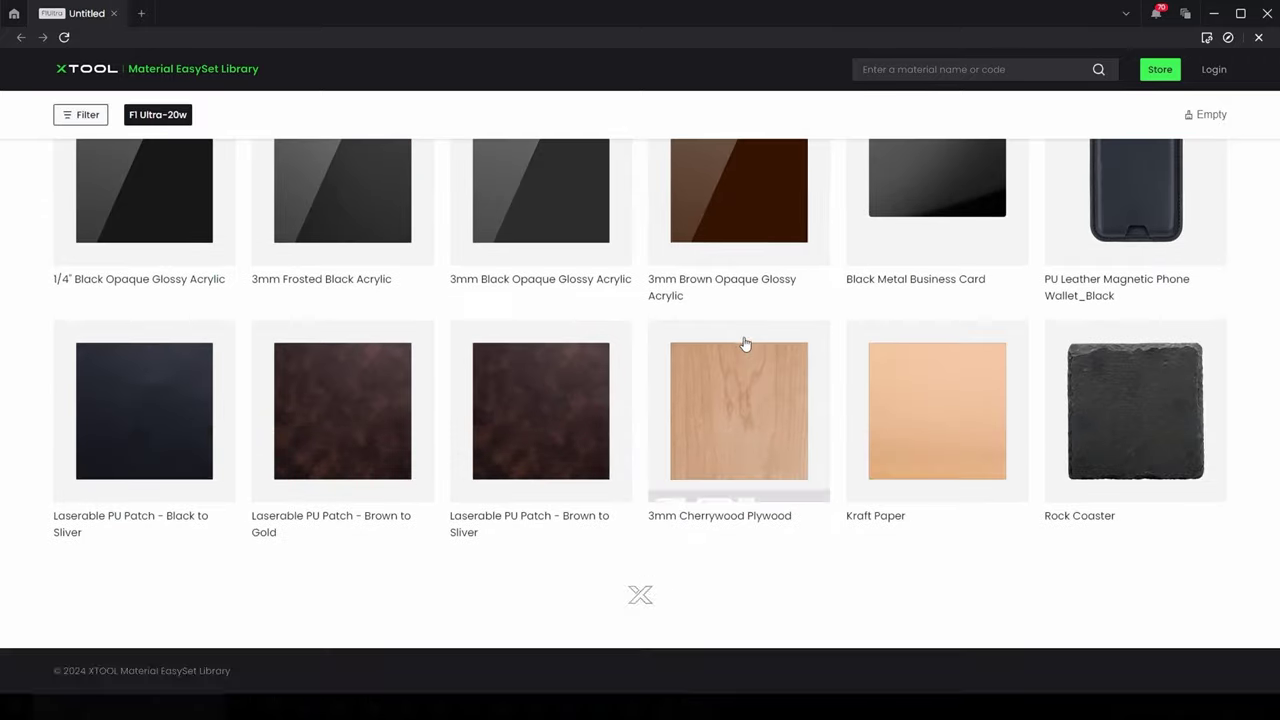
pyautogui.scroll(-15, 745, 344)
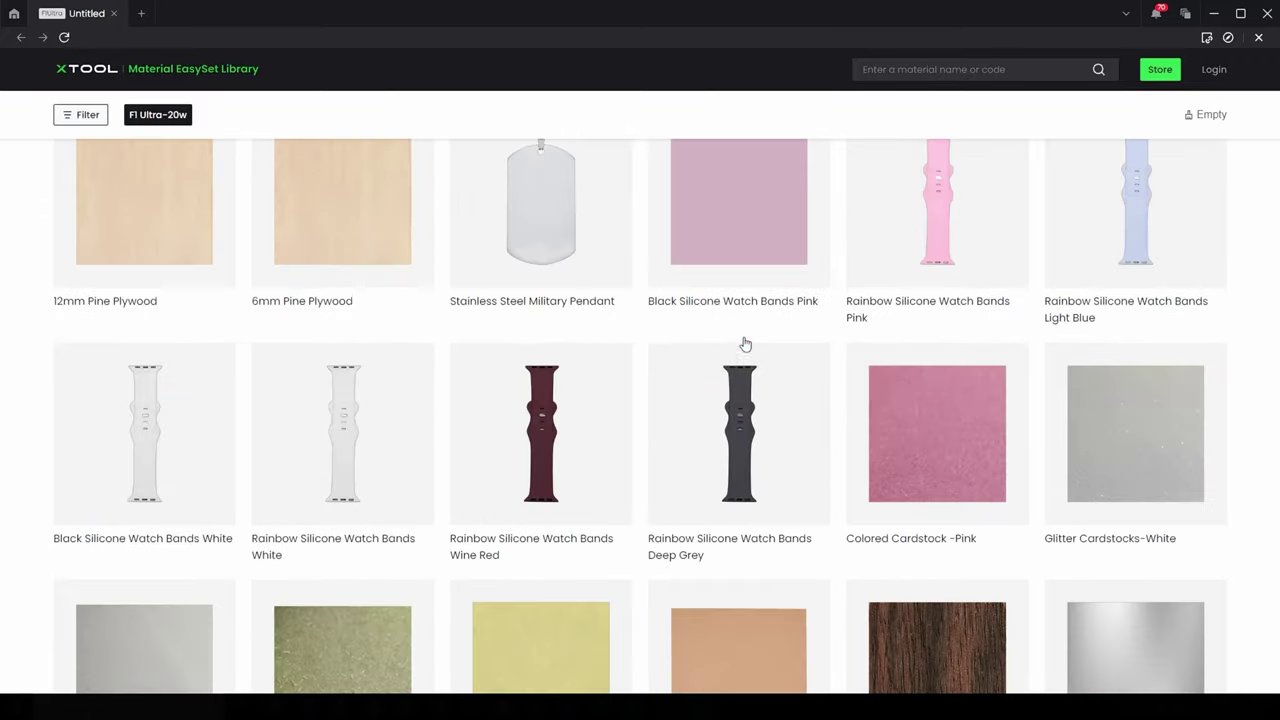
pyautogui.scroll(20, 742, 368)
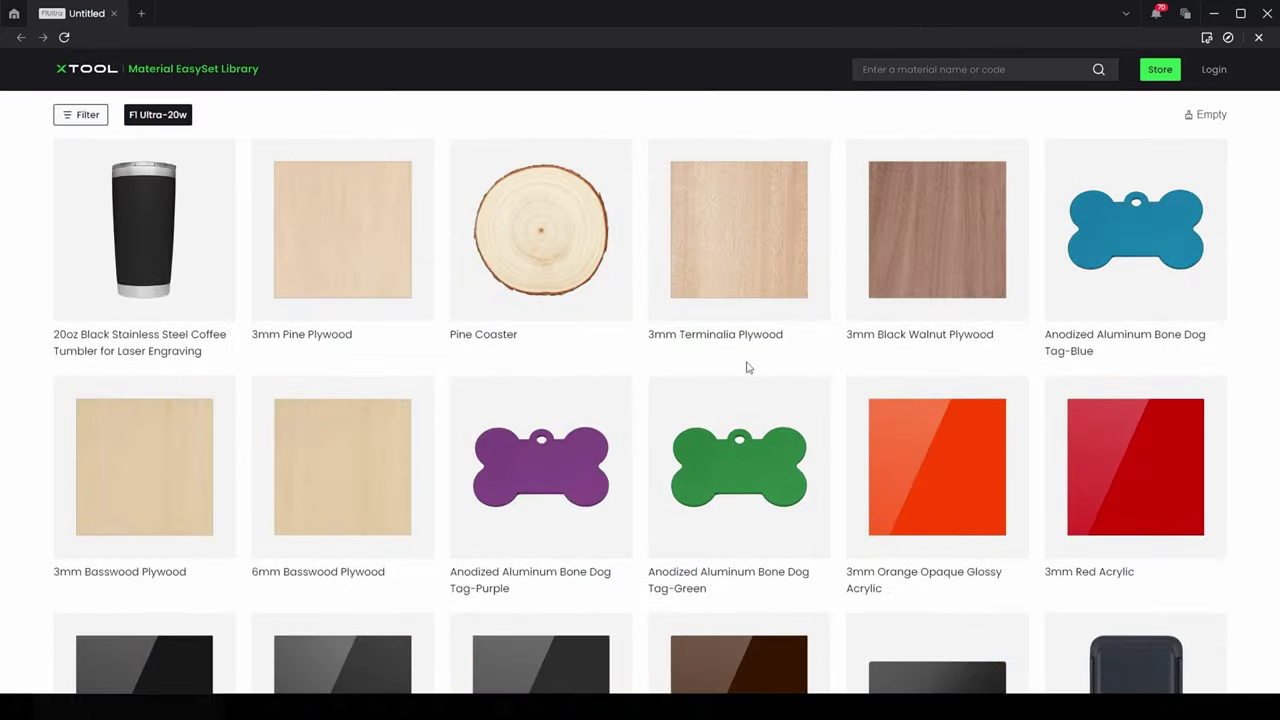
# Step: Search the Material EasySet Library for tumbler and look through the matching materials for the F1 Ultra-20w
pyautogui.write('tumbler')
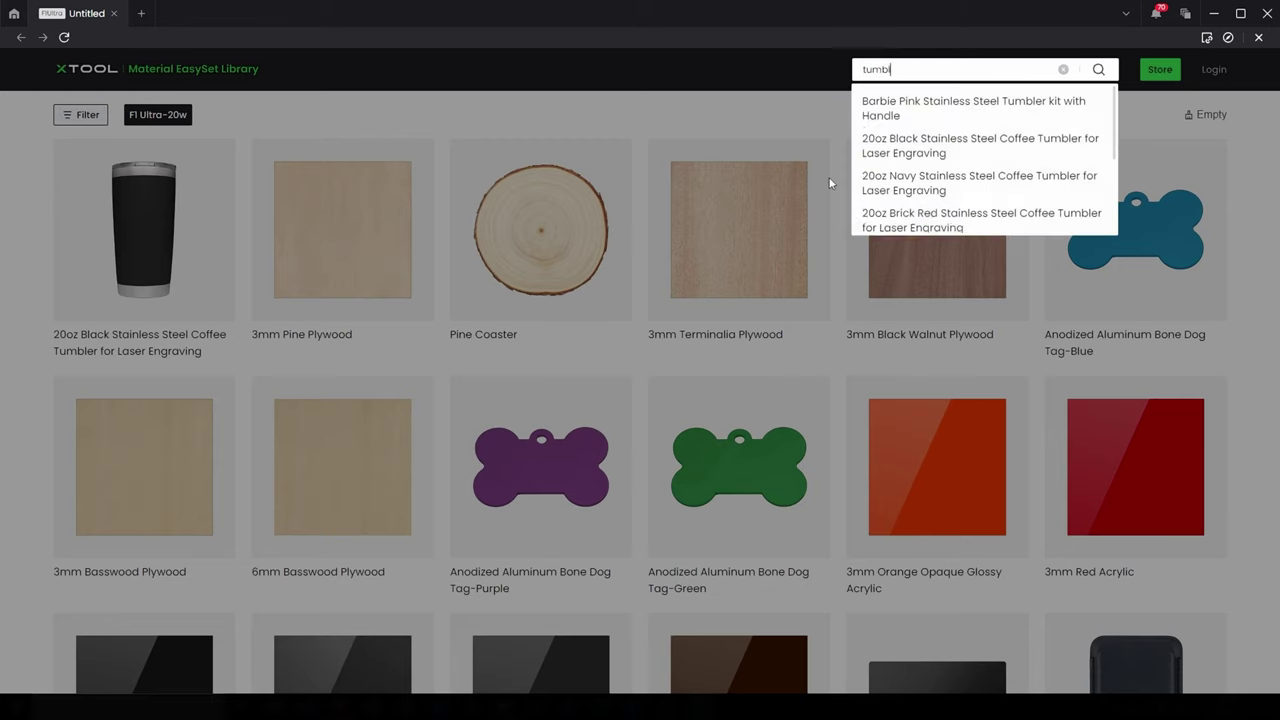
pyautogui.press('Return')
pyautogui.scroll(-3, 730, 378)
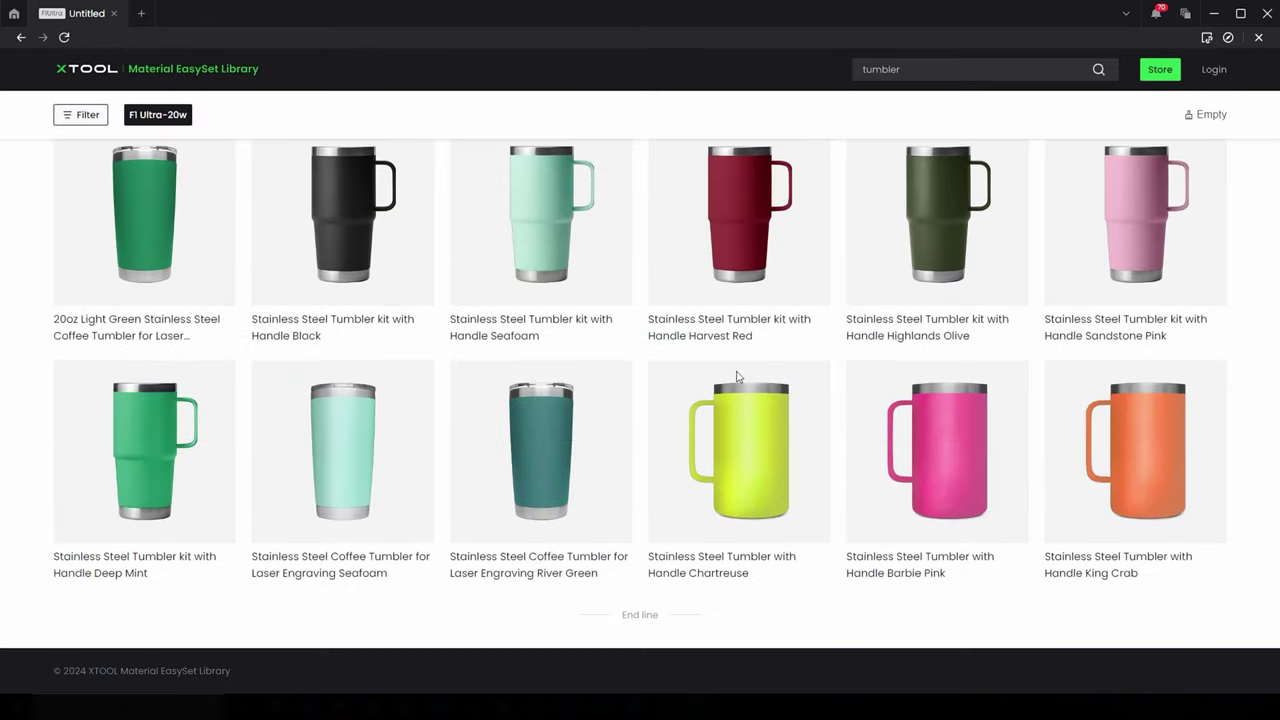
pyautogui.scroll(3, 737, 380)
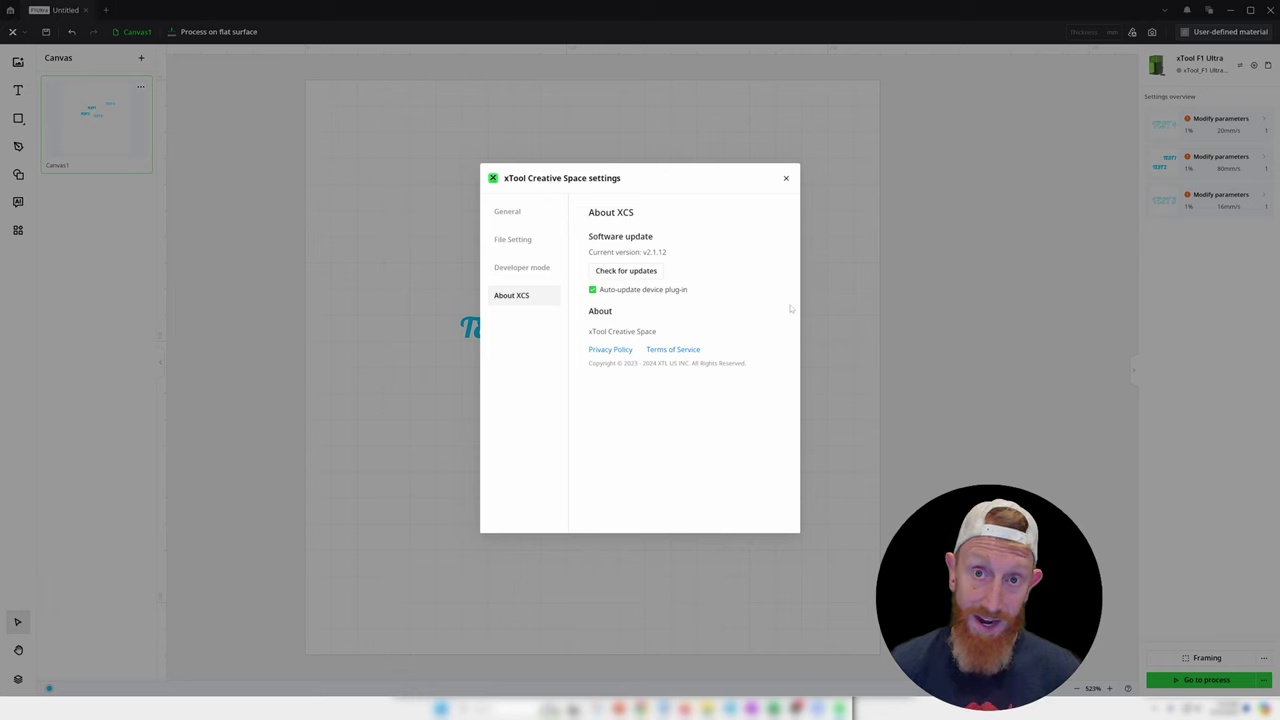
# Step: Show the layer and object list, reorder the text objects as TEST 2, TEST 4, TEST 1, TEST 3, and select TEST 1
pyautogui.click(860, 215)
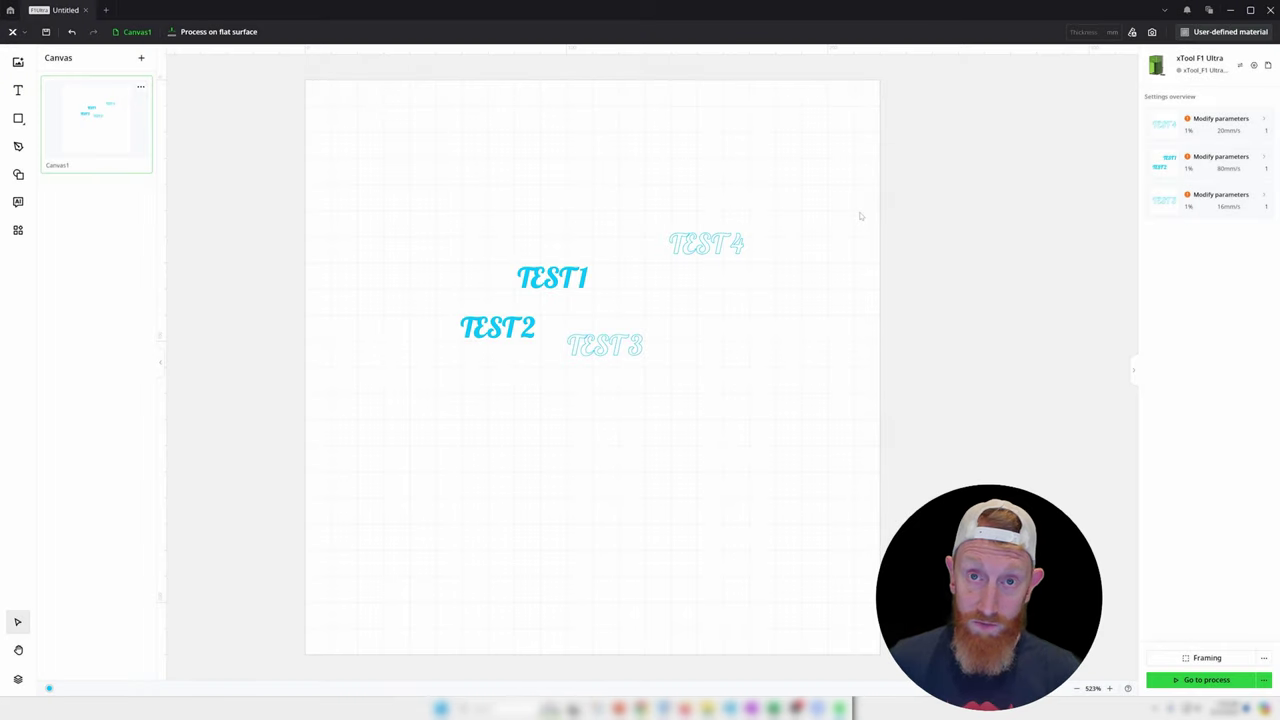
pyautogui.click(18, 680)
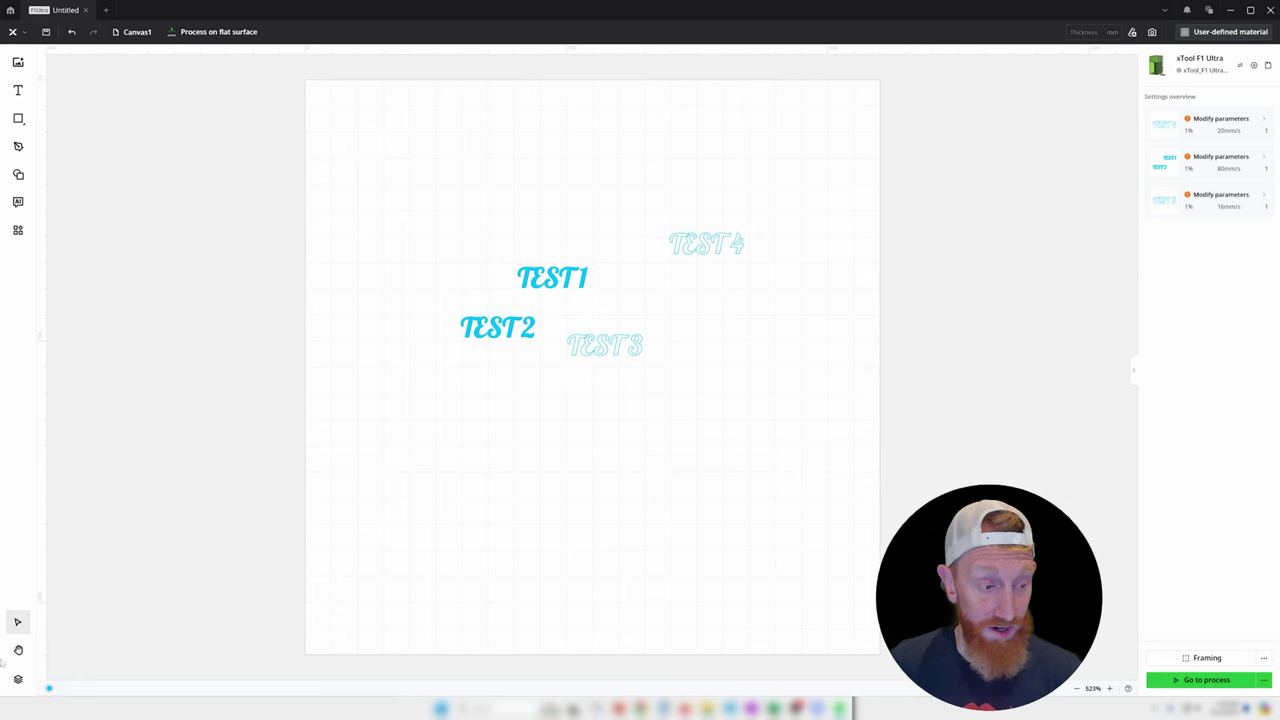
pyautogui.click(18, 680)
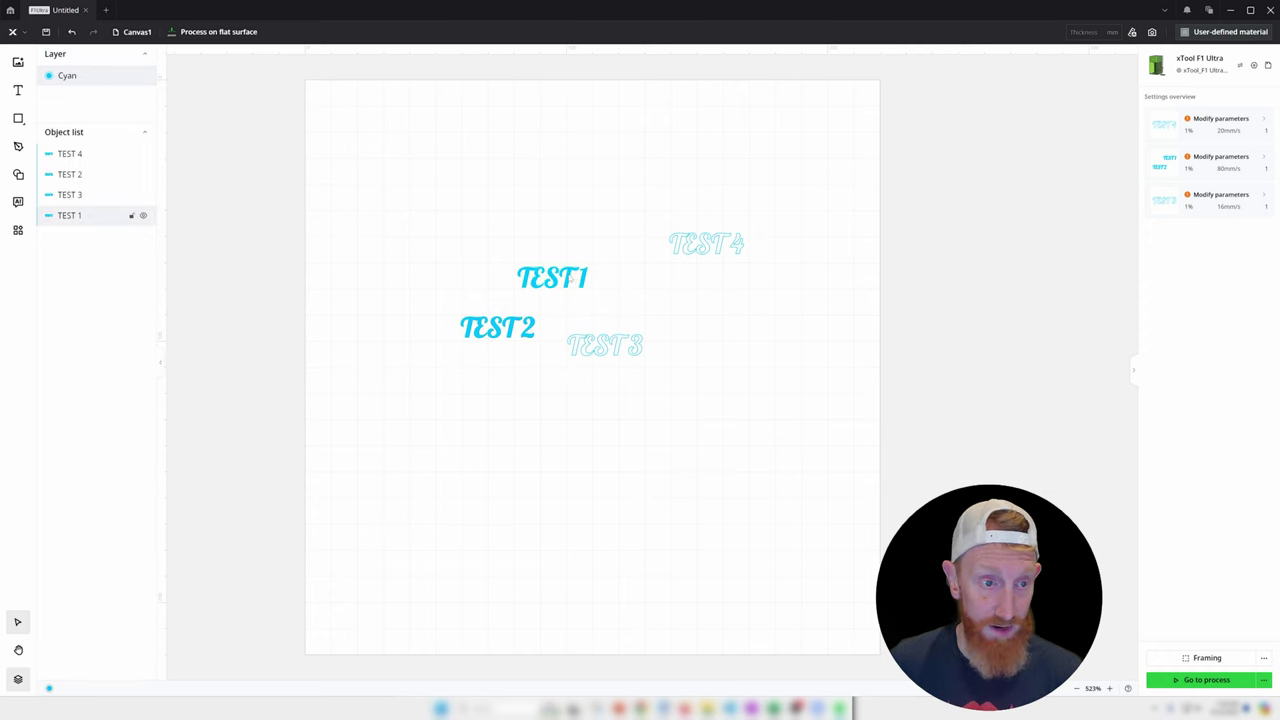
pyautogui.moveTo(88, 198); pyautogui.dragTo(96, 237)
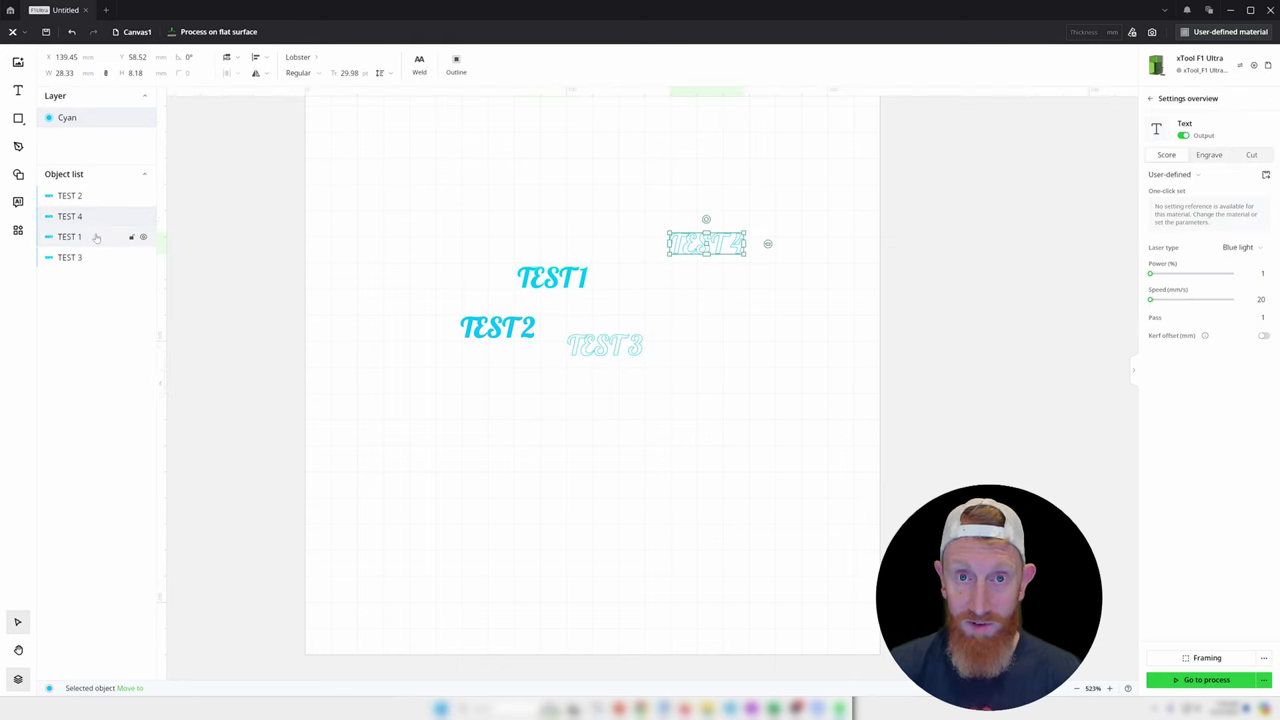
pyautogui.click(96, 237)
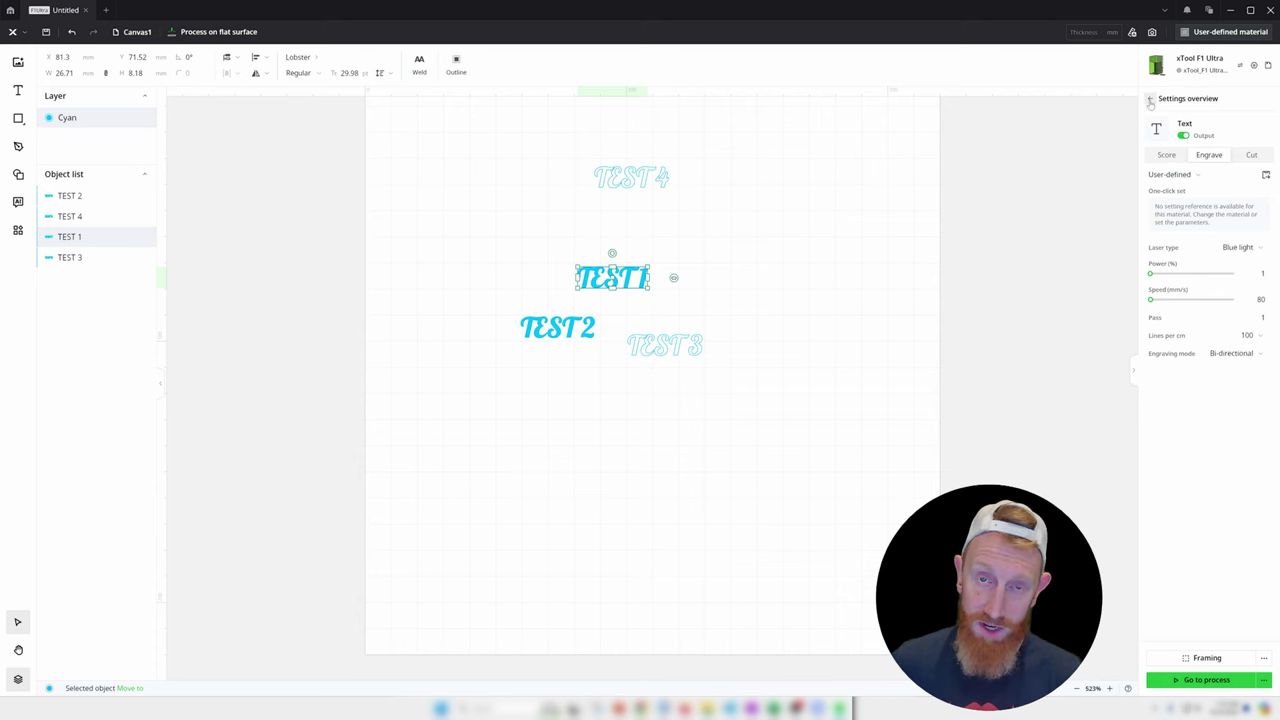
pyautogui.click(215, 34)
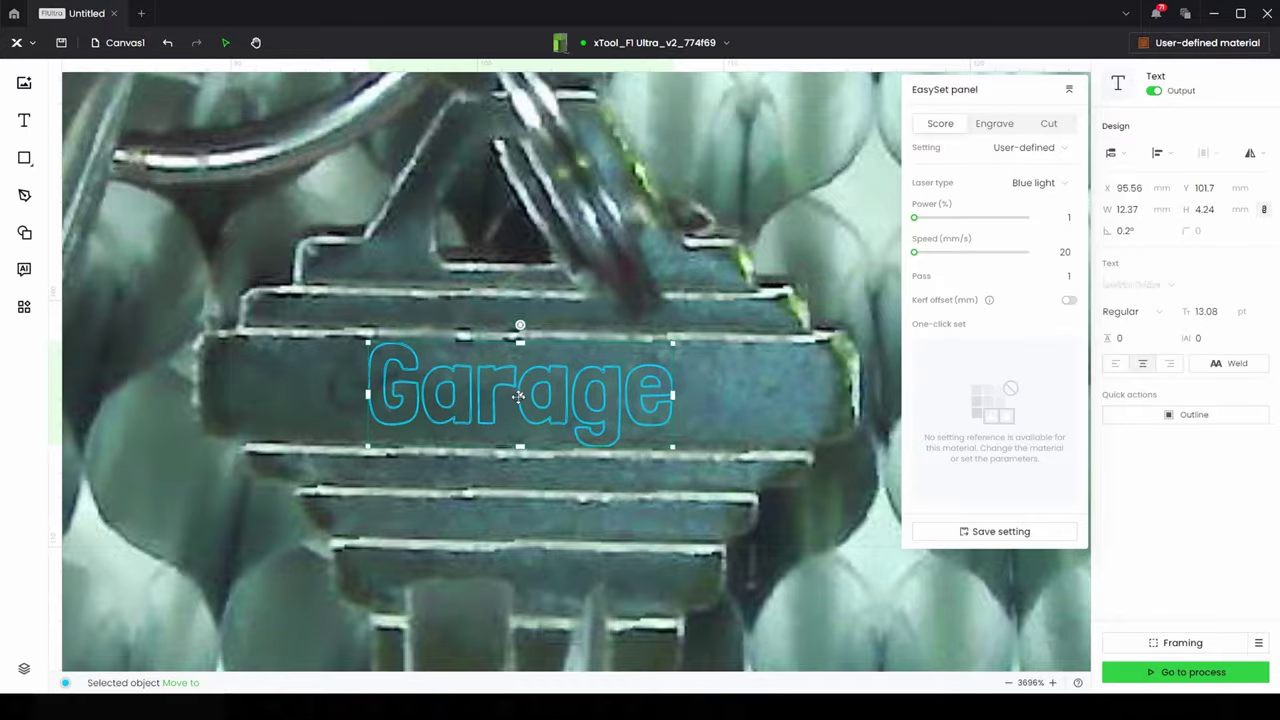
# Step: Apply the Silver Stainless Steel Heart material preset to the Garage text and set its scoring laser type to Fiber IR
pyautogui.click(1035, 182)
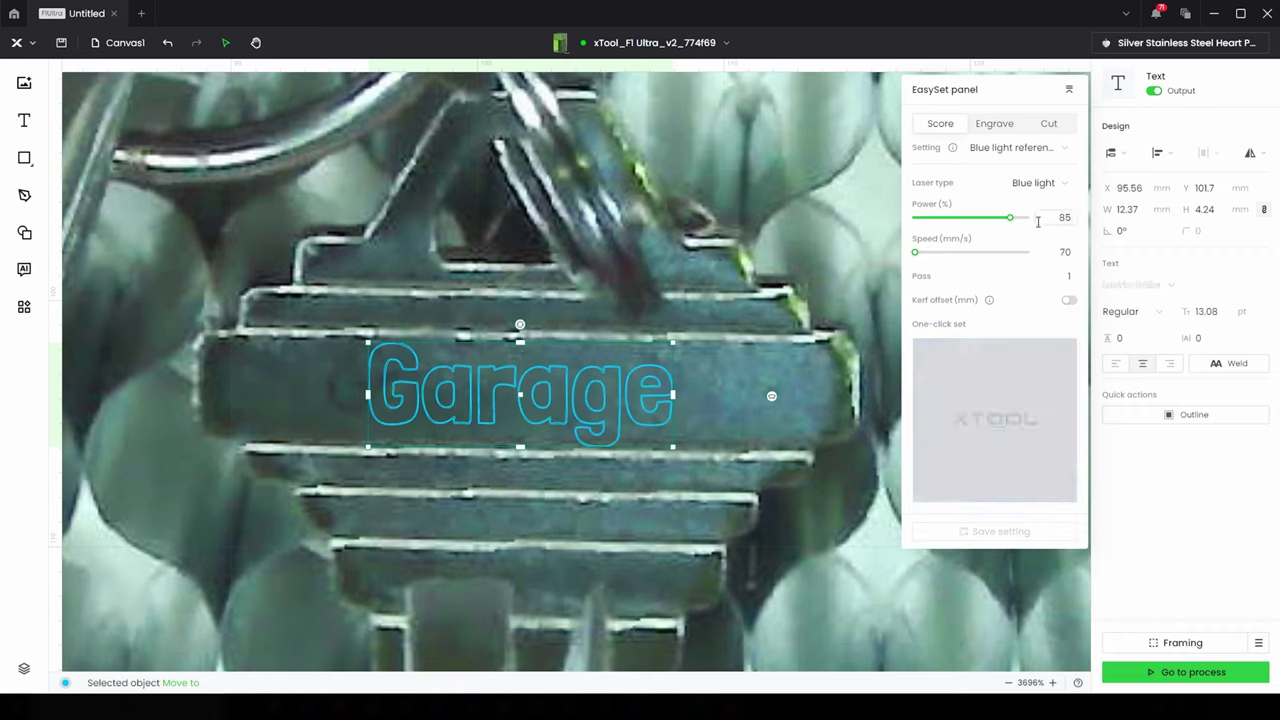
pyautogui.click(1035, 182)
pyautogui.click(1005, 228)
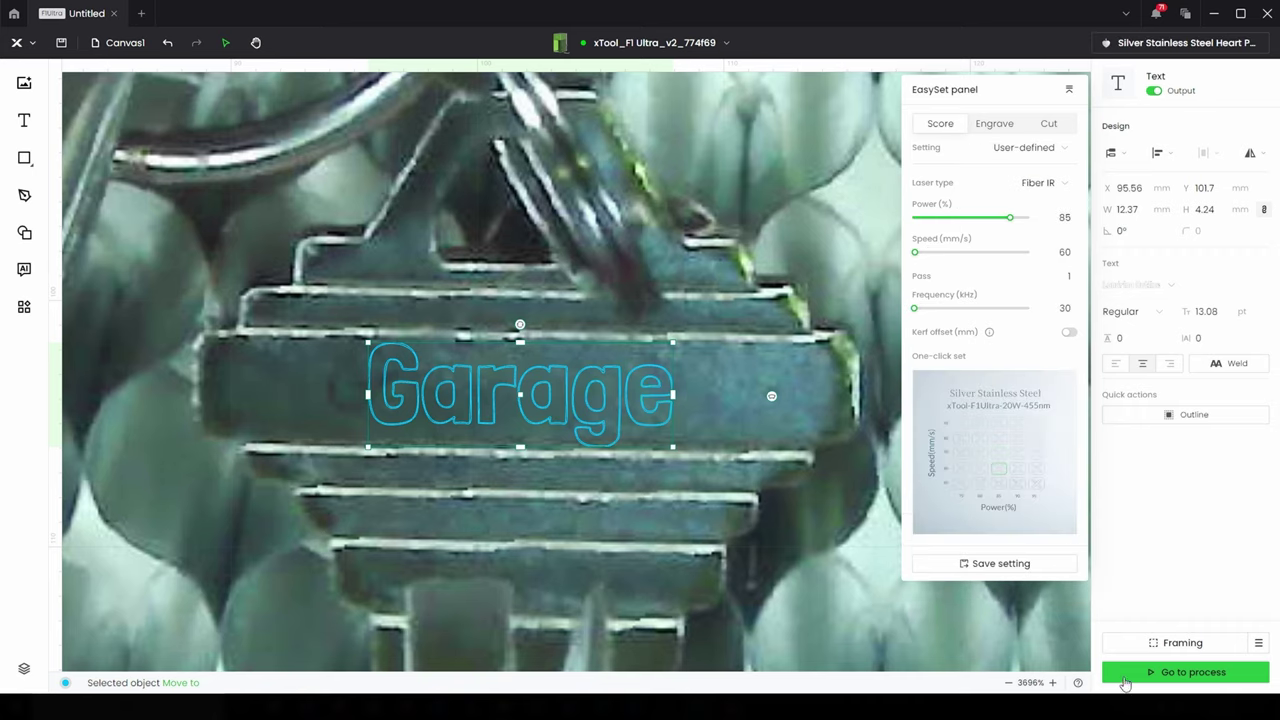